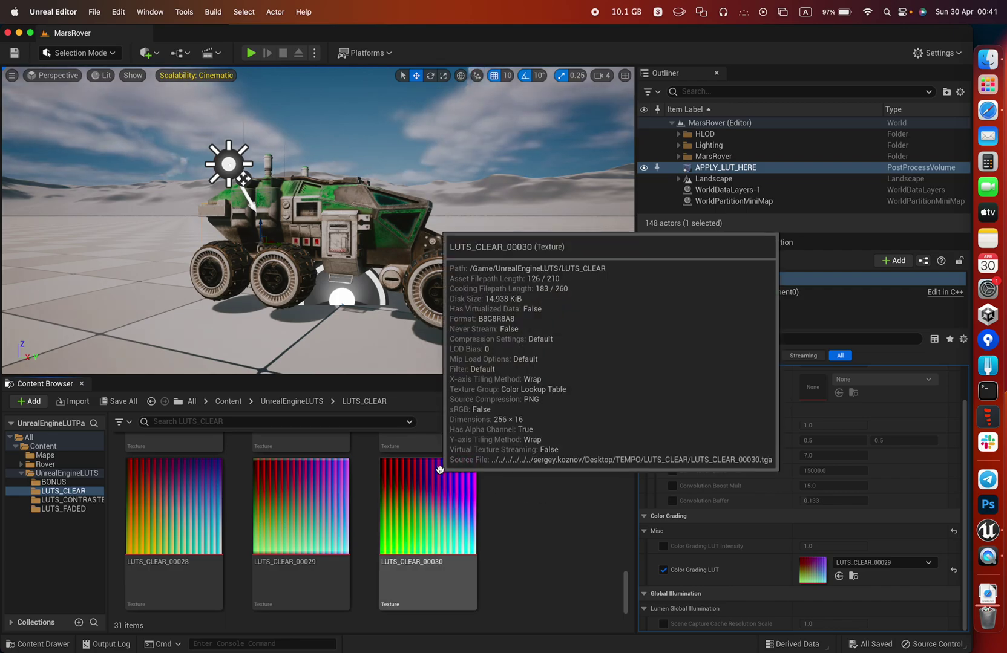
- Inspect the rover from several angles and adjust the division between the viewport and the content browser
{"action": "mouse_move", "coordinate": [537, 314]}
{"action": "left_mouse_down", "text": "alt"}
{"action": "mouse_move", "coordinate": [429, 314]}
{"action": "mouse_move", "coordinate": [538, 314]}
{"action": "left_mouse_up", "text": "alt"}
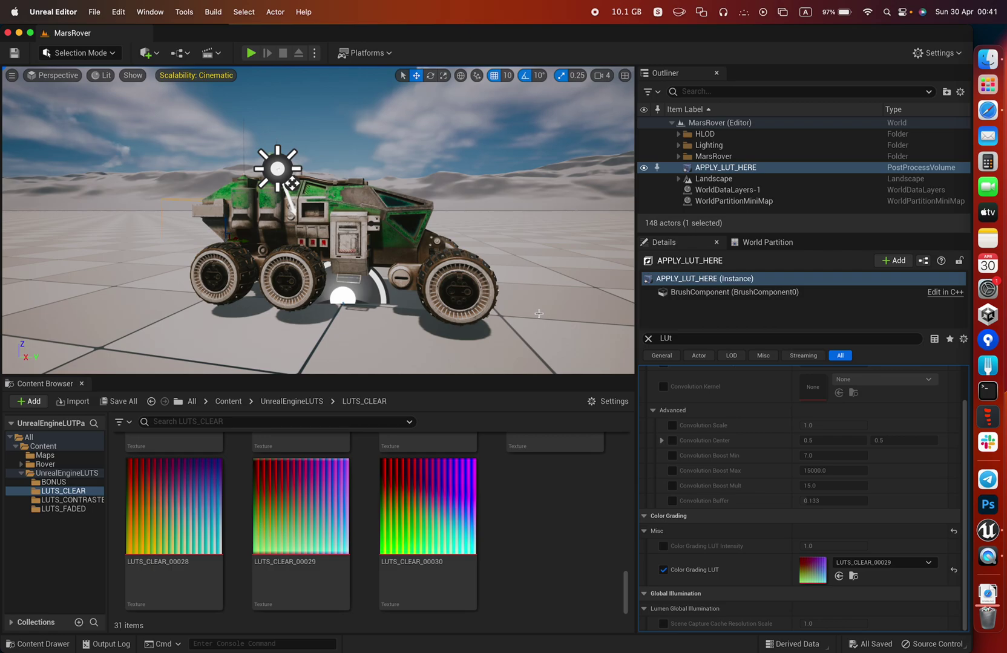
{"action": "left_click_drag", "start_coordinate": [466, 376], "coordinate": [434, 391]}
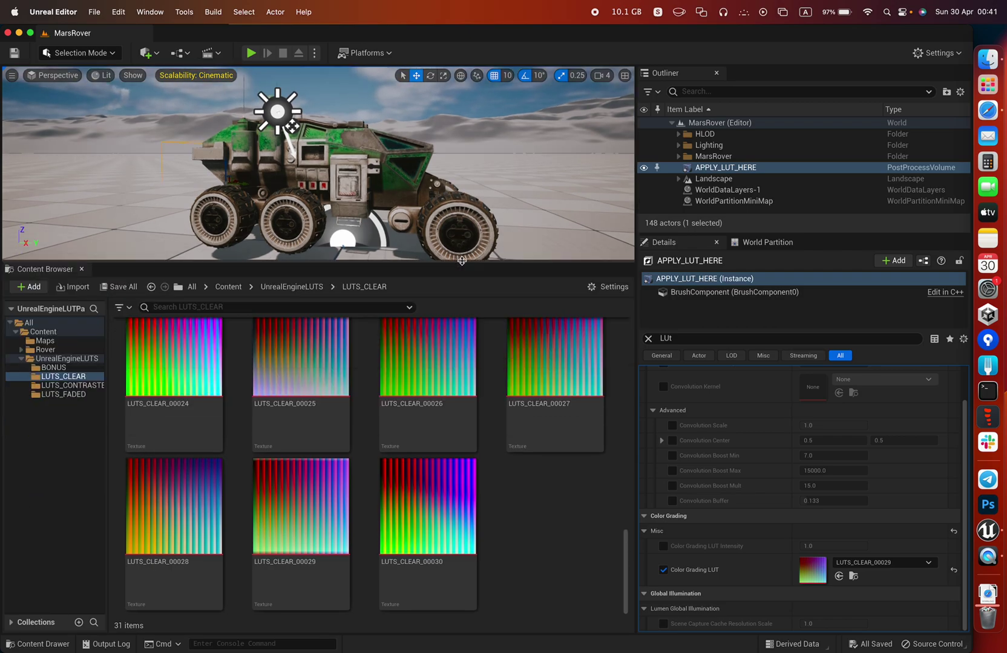
{"action": "mouse_move", "coordinate": [501, 254]}
{"action": "left_mouse_down", "text": "alt"}
{"action": "mouse_move", "coordinate": [392, 255]}
{"action": "mouse_move", "coordinate": [515, 255]}
{"action": "mouse_move", "coordinate": [499, 256]}
{"action": "left_mouse_up", "text": "alt"}
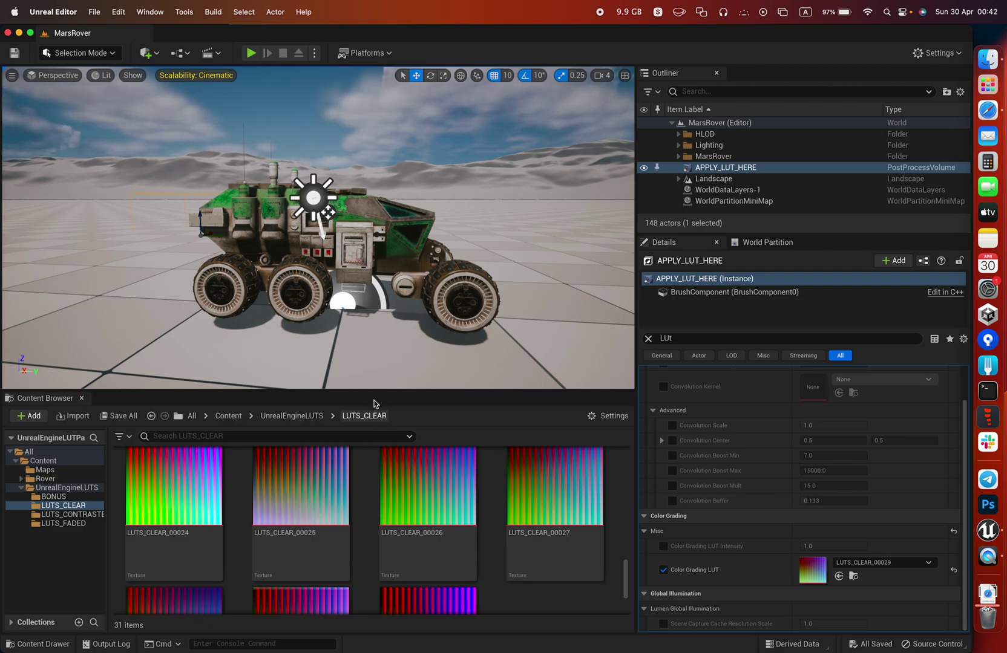
{"action": "left_click_drag", "start_coordinate": [375, 392], "coordinate": [372, 361]}
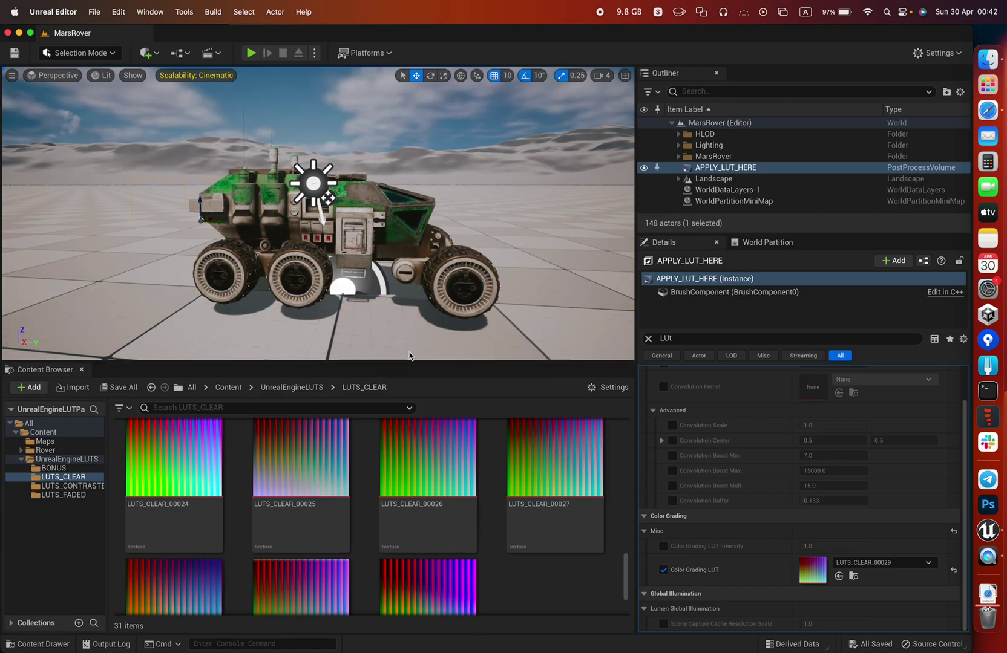
{"action": "left_click_drag", "start_coordinate": [478, 277], "coordinate": [460, 275], "text": "alt"}
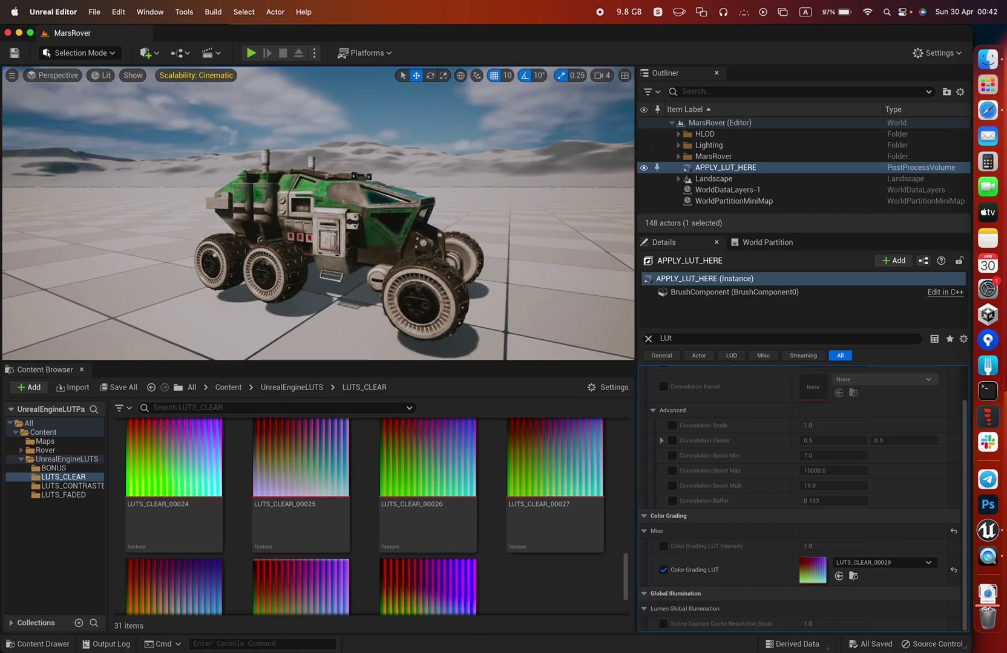
{"action": "left_click_drag", "start_coordinate": [386, 264], "coordinate": [422, 264], "text": "alt"}
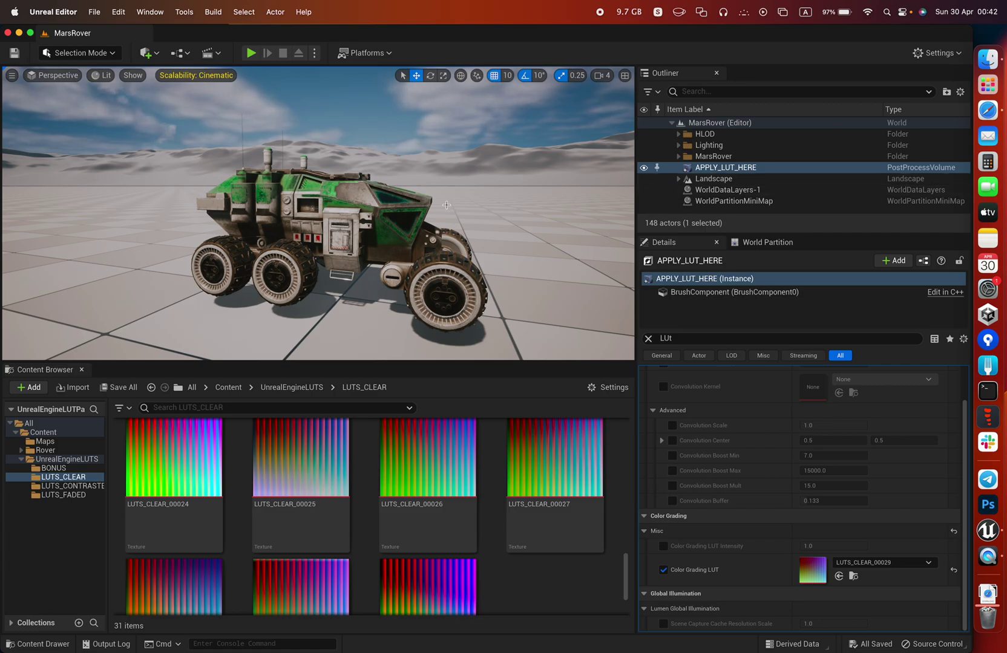
{"action": "left_click_drag", "start_coordinate": [478, 212], "coordinate": [516, 213], "text": "alt"}
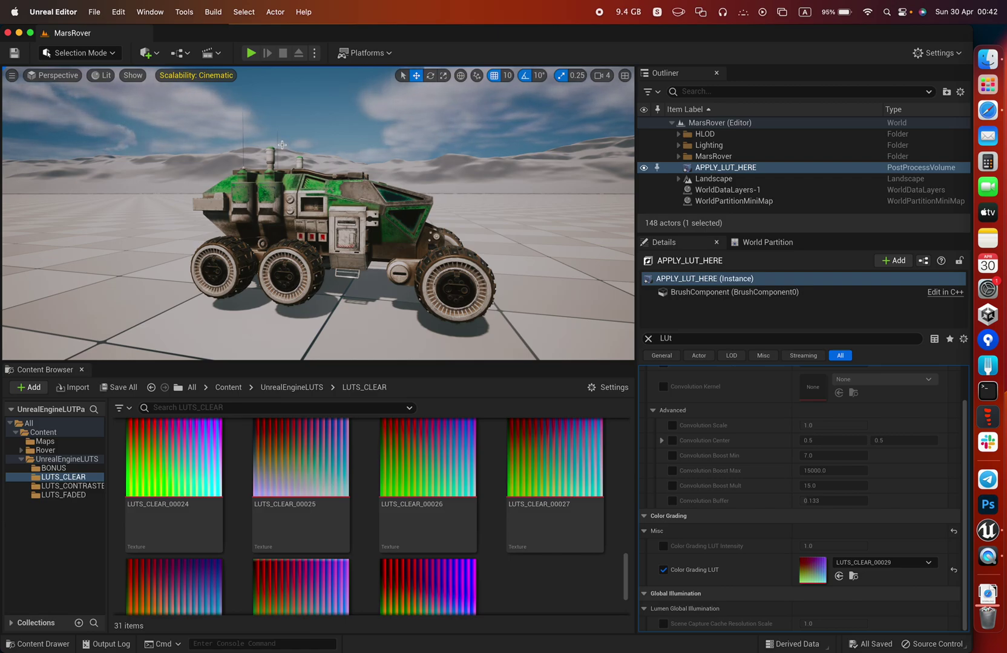
- Add a PostProcessVolume from the visual effects actors to the level
{"action": "left_click", "coordinate": [155, 57]}
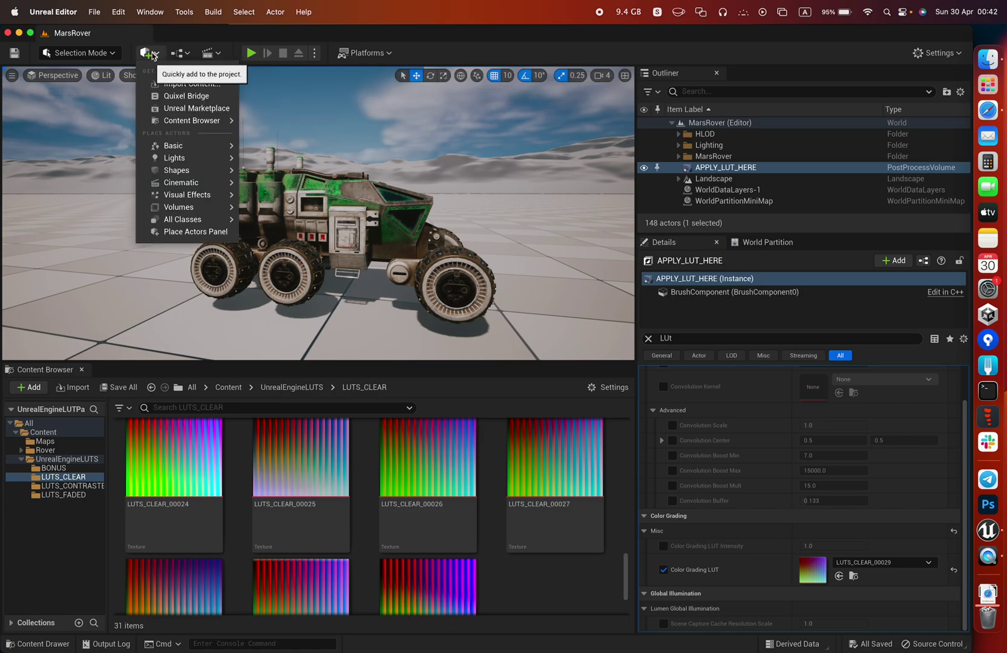
{"action": "mouse_move", "coordinate": [206, 196]}
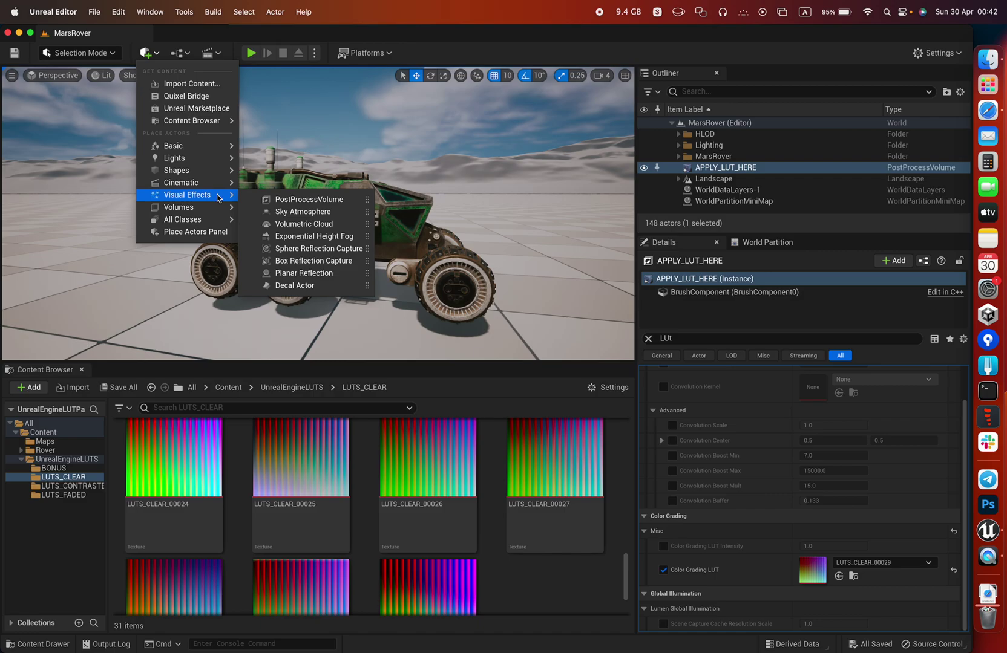
{"action": "left_click", "coordinate": [310, 199]}
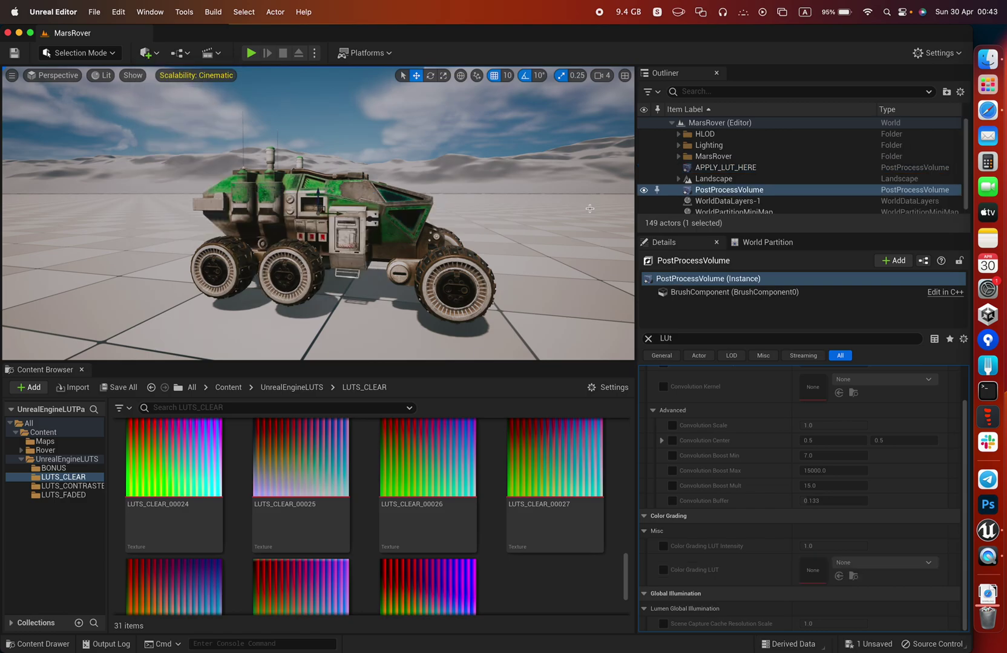
- Delete the newly added PostProcessVolume from the level
{"action": "right_click", "coordinate": [727, 192]}
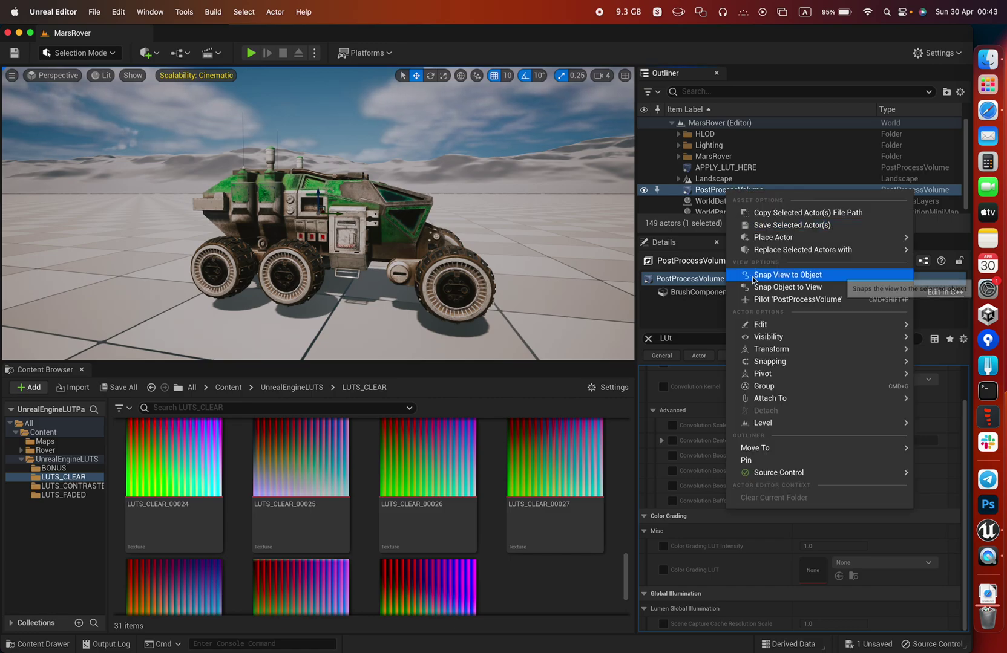
{"action": "mouse_move", "coordinate": [762, 324]}
{"action": "left_click", "coordinate": [651, 378]}
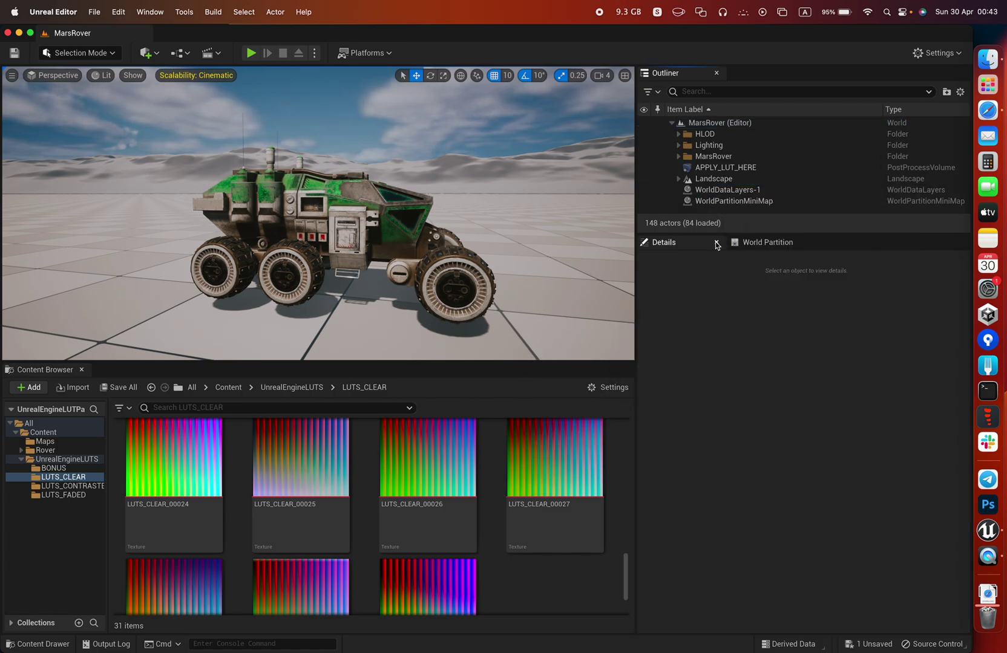
- Select the APPLY_LUT_HERE volume and filter its properties by "LUT" to reach the Color Grading LUT setting
{"action": "left_click", "coordinate": [641, 167]}
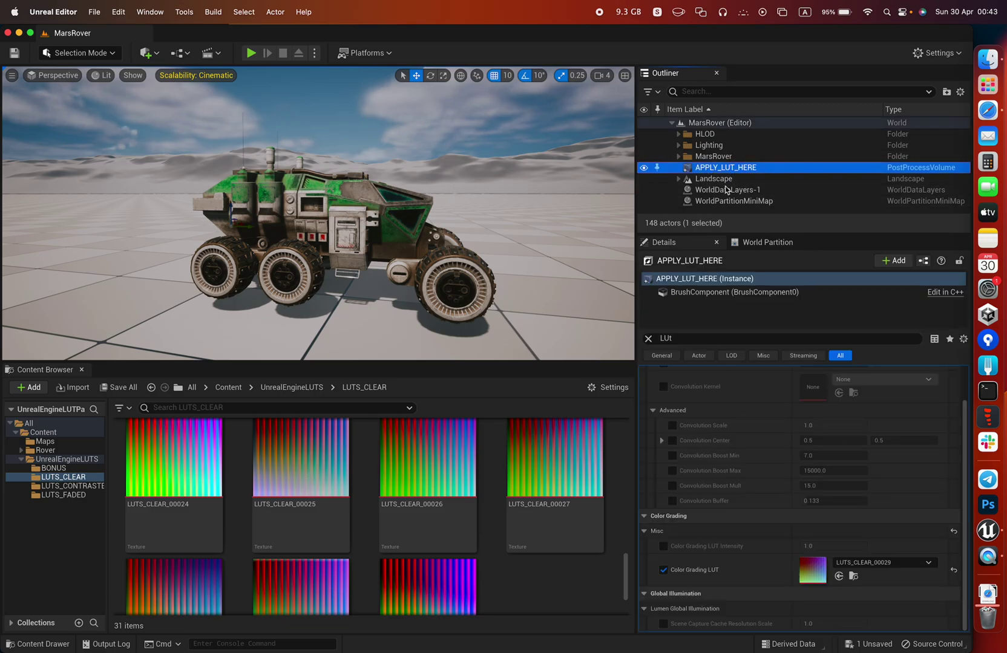
{"action": "left_click", "coordinate": [648, 338]}
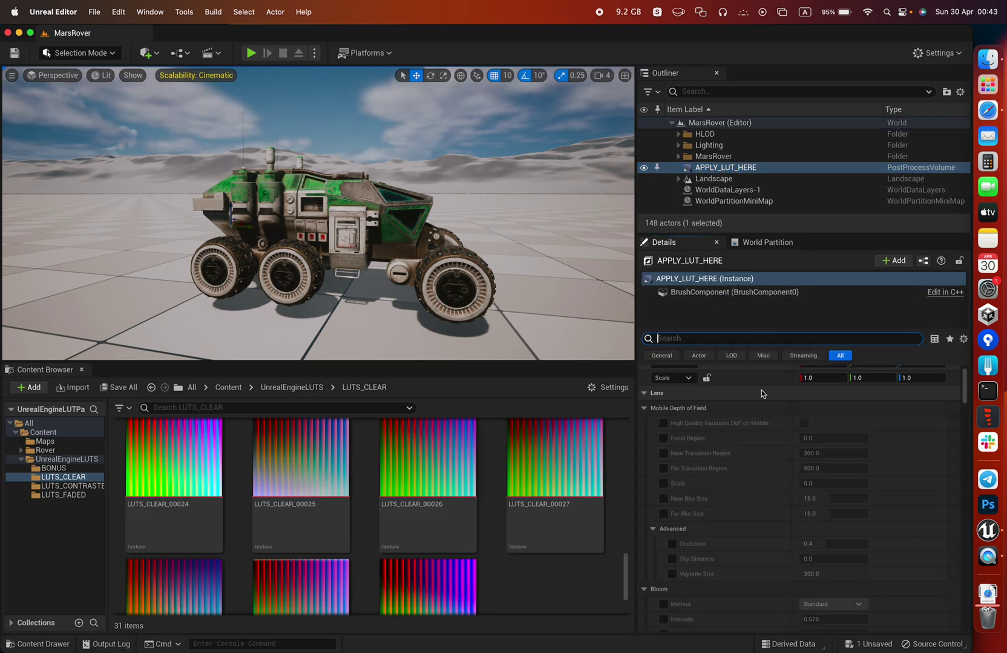
{"action": "scroll", "coordinate": [760, 446], "scroll_direction": "down", "scroll_amount": 15}
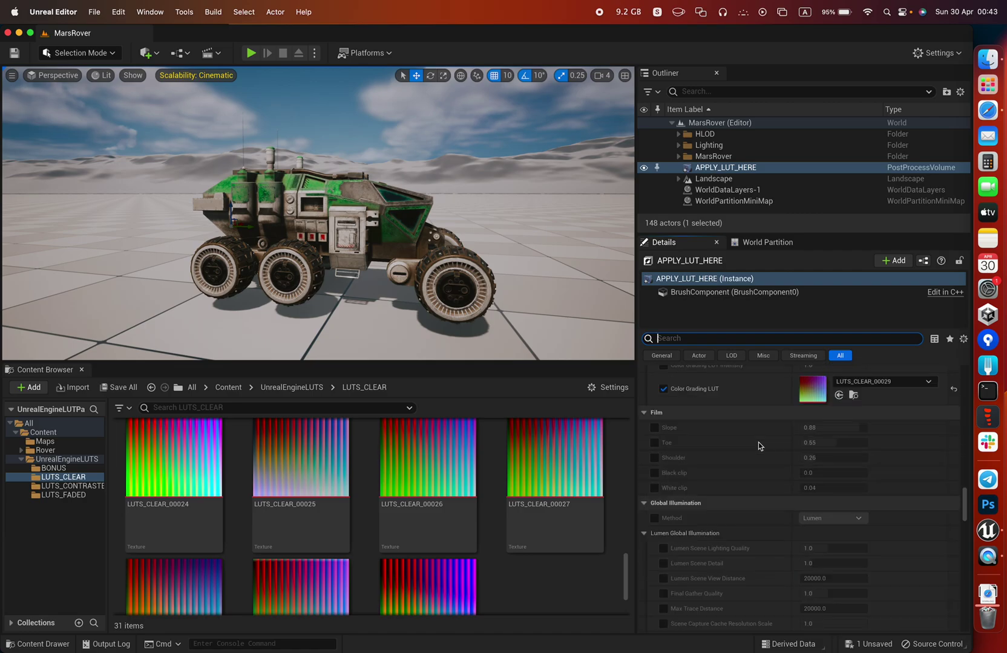
{"action": "scroll", "coordinate": [758, 442], "scroll_direction": "up", "scroll_amount": 20}
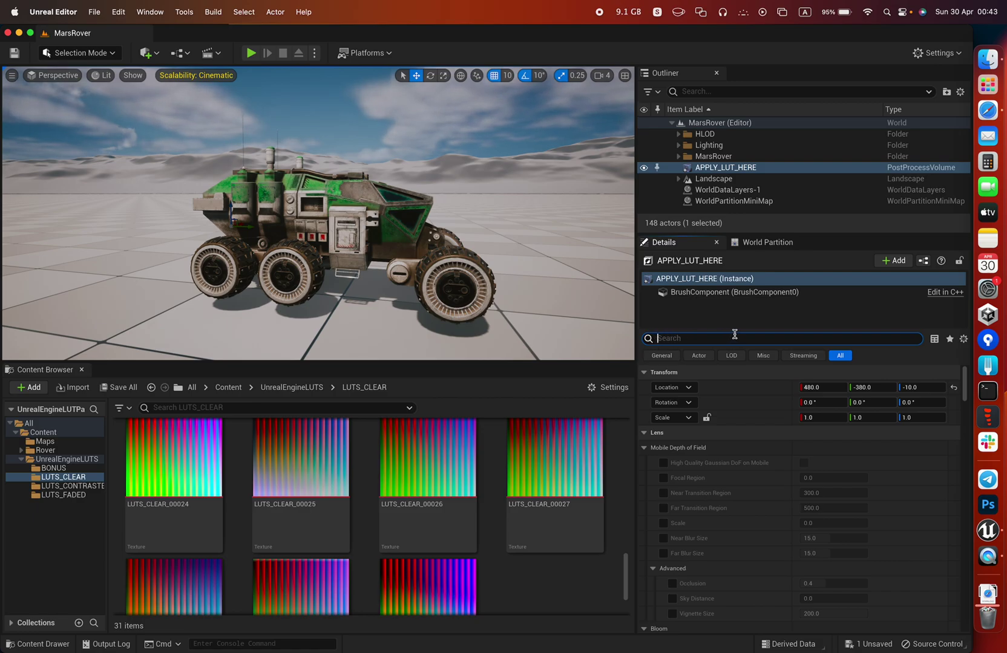
{"action": "type", "text": "LUT"}
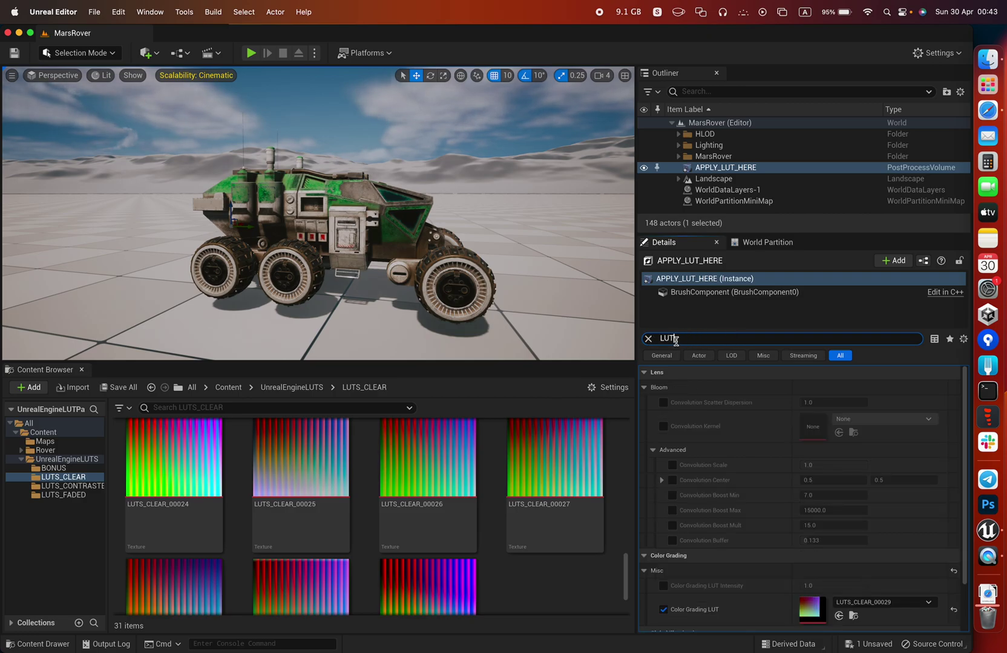
{"action": "scroll", "coordinate": [719, 458], "scroll_direction": "down", "scroll_amount": 2}
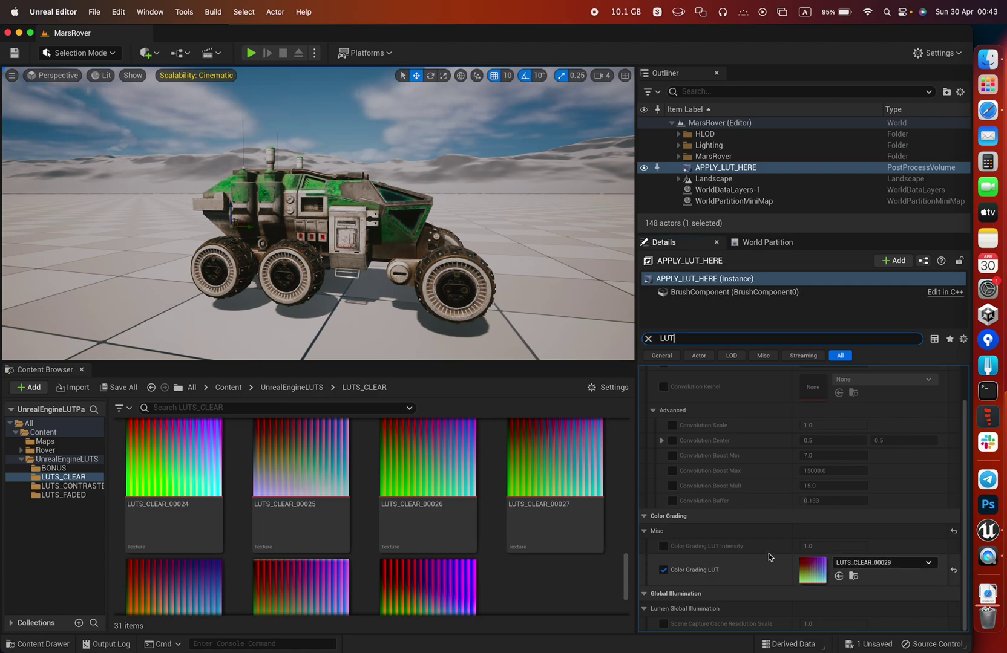
- Assign LUTS_CONTRASTED_00003 from the LUTS_CONTRASTED folder as the Color Grading LUT of APPLY_LUT_HERE
{"action": "left_click", "coordinate": [59, 485]}
{"action": "scroll", "coordinate": [327, 492], "scroll_direction": "up", "scroll_amount": 10}
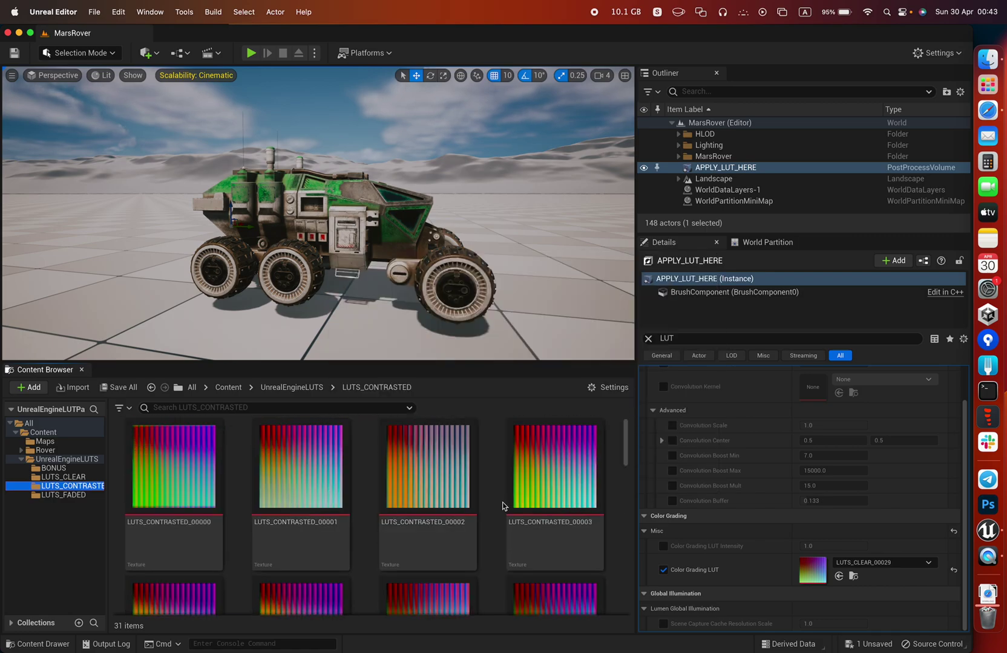
{"action": "mouse_move", "coordinate": [627, 441]}
{"action": "left_mouse_down"}
{"action": "mouse_move", "coordinate": [624, 588]}
{"action": "mouse_move", "coordinate": [626, 453]}
{"action": "mouse_move", "coordinate": [615, 428]}
{"action": "left_mouse_up"}
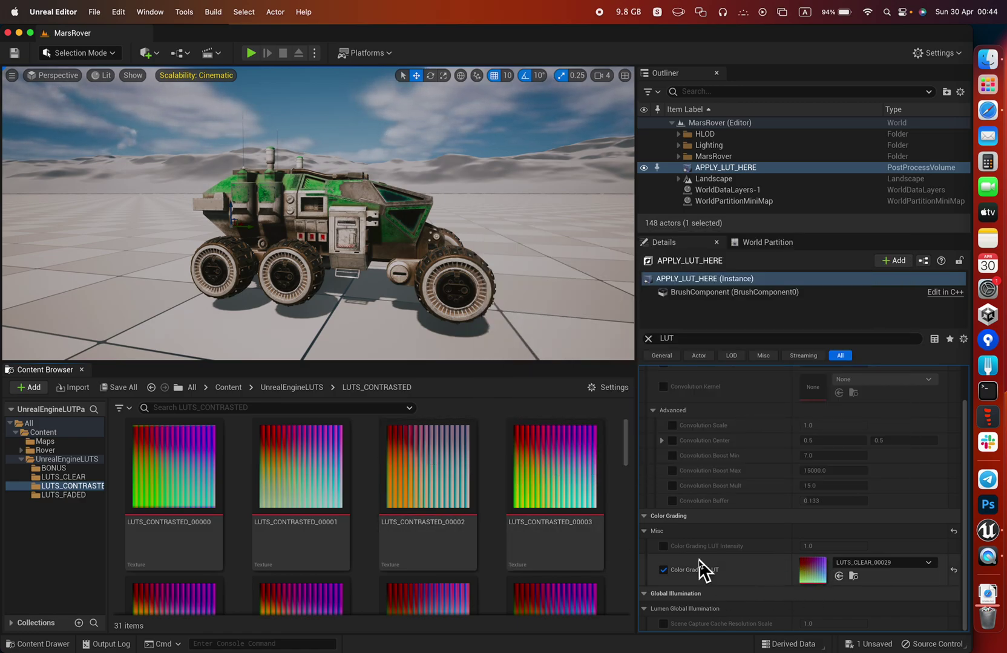
{"action": "left_click_drag", "start_coordinate": [579, 465], "coordinate": [838, 572]}
- Inspect the rover with the contrasted LUT from several angles and distances
{"action": "left_click_drag", "start_coordinate": [524, 274], "coordinate": [392, 275], "text": "alt"}
{"action": "scroll", "coordinate": [467, 235], "scroll_direction": "up", "scroll_amount": 4}
{"action": "scroll", "coordinate": [467, 234], "scroll_direction": "down", "scroll_amount": 6}
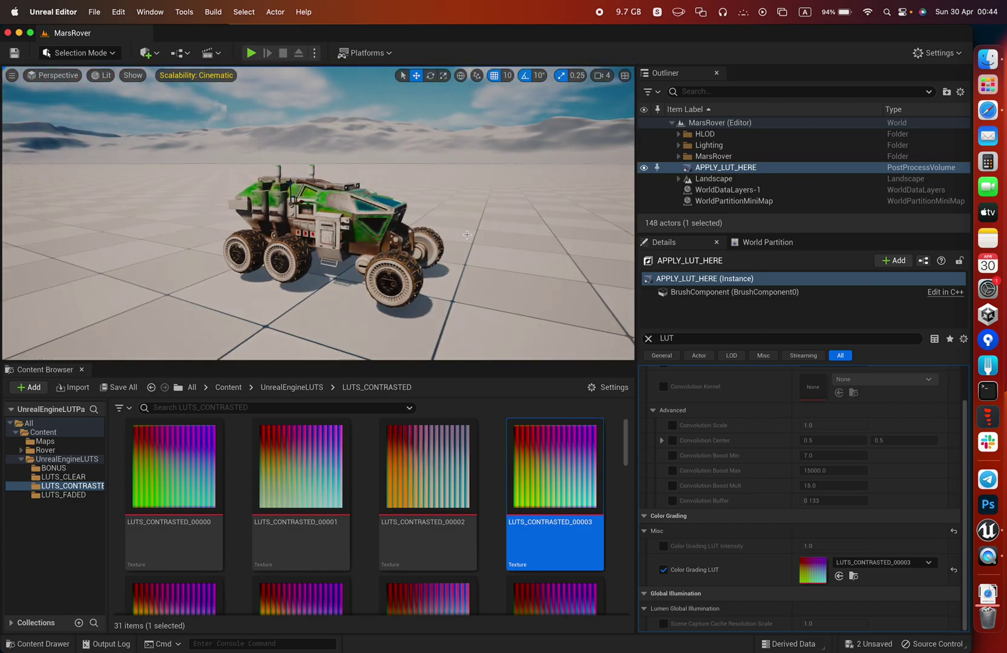
{"action": "left_click_drag", "start_coordinate": [467, 235], "coordinate": [376, 235], "text": "alt"}
{"action": "scroll", "coordinate": [467, 234], "scroll_direction": "up", "scroll_amount": 5}
{"action": "left_click_drag", "start_coordinate": [467, 235], "coordinate": [582, 234], "text": "alt"}
{"action": "left_click_drag", "start_coordinate": [375, 239], "coordinate": [455, 241], "text": "alt"}
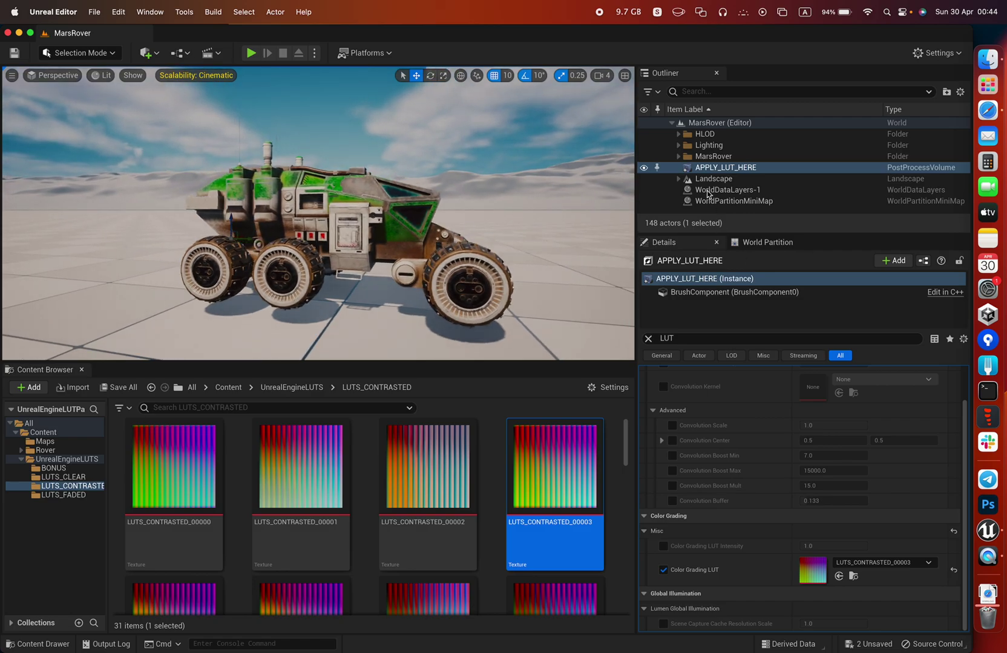
- Select the DirectionalLight in the Lighting folder and lower its intensity to about 2.3 lux
{"action": "left_click", "coordinate": [678, 146]}
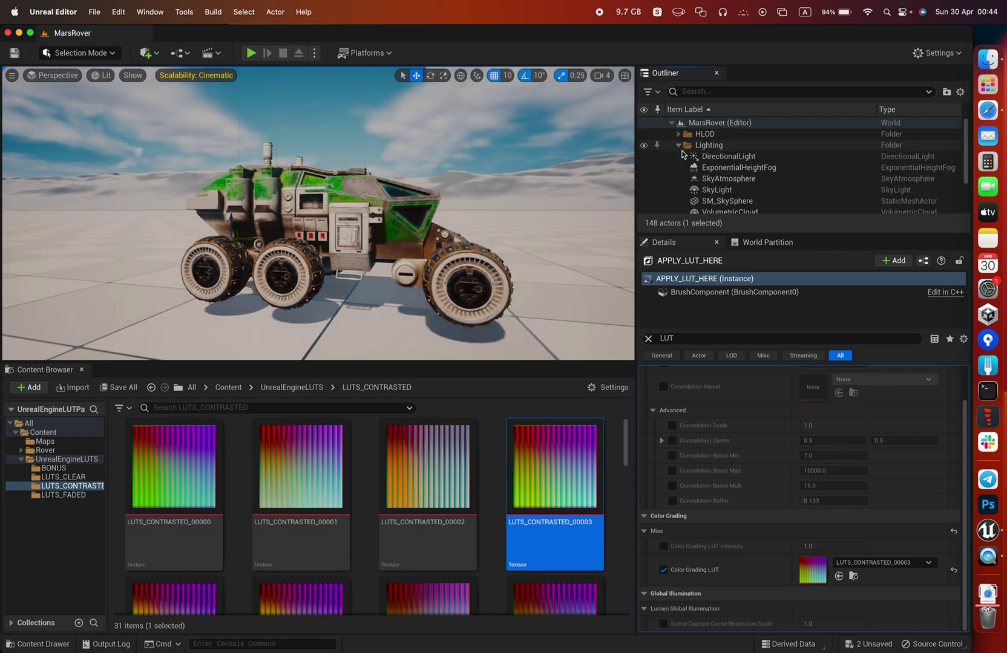
{"action": "left_click", "coordinate": [723, 158]}
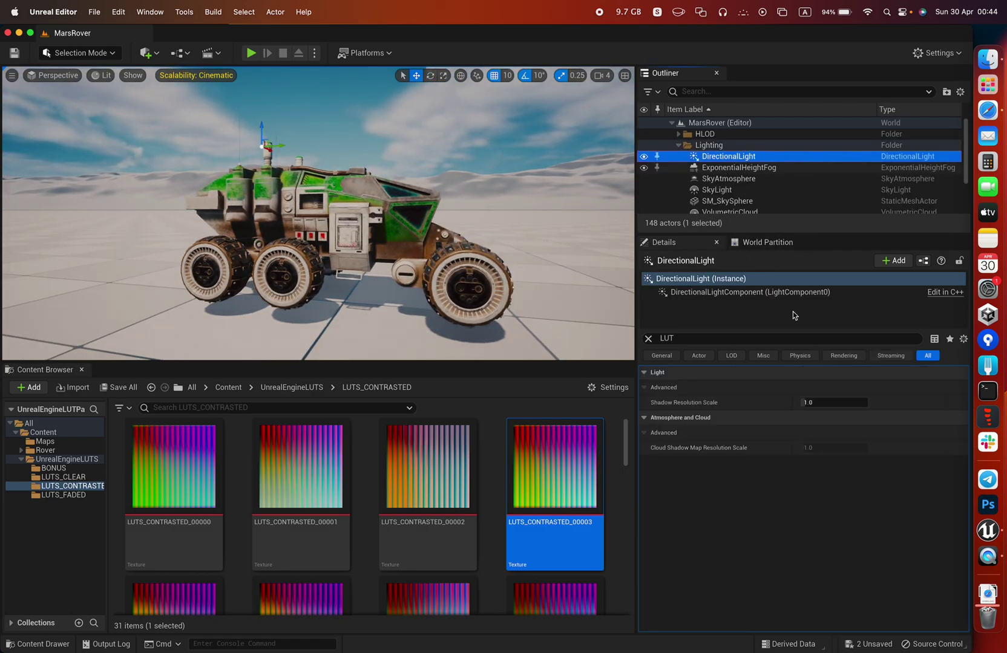
{"action": "left_click", "coordinate": [649, 339]}
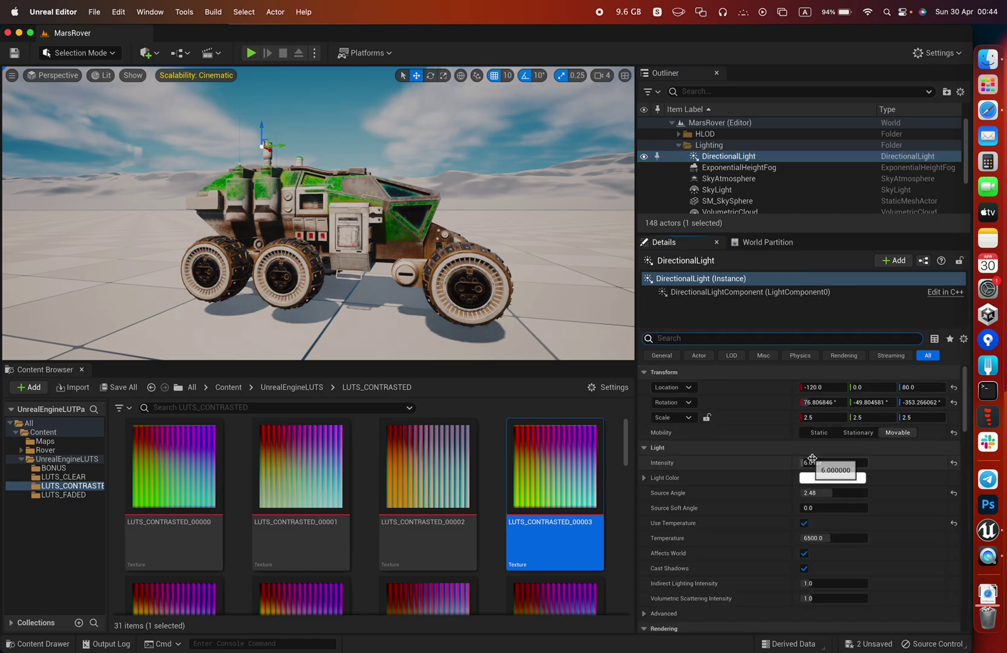
{"action": "left_click_drag", "start_coordinate": [811, 463], "coordinate": [789, 463]}
- Inspect the rover under the dimmed light from several sides and collapse the MarsRover folder in the scene hierarchy
{"action": "left_click_drag", "start_coordinate": [566, 248], "coordinate": [375, 248], "text": "alt"}
{"action": "left_click_drag", "start_coordinate": [375, 200], "coordinate": [496, 199], "text": "alt"}
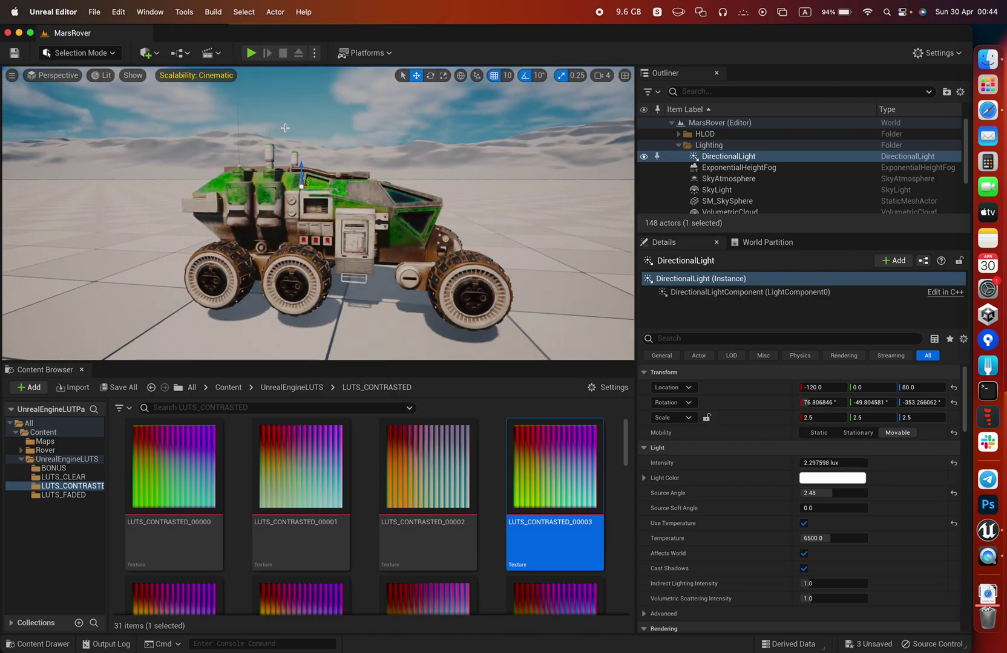
{"action": "left_click", "coordinate": [404, 215]}
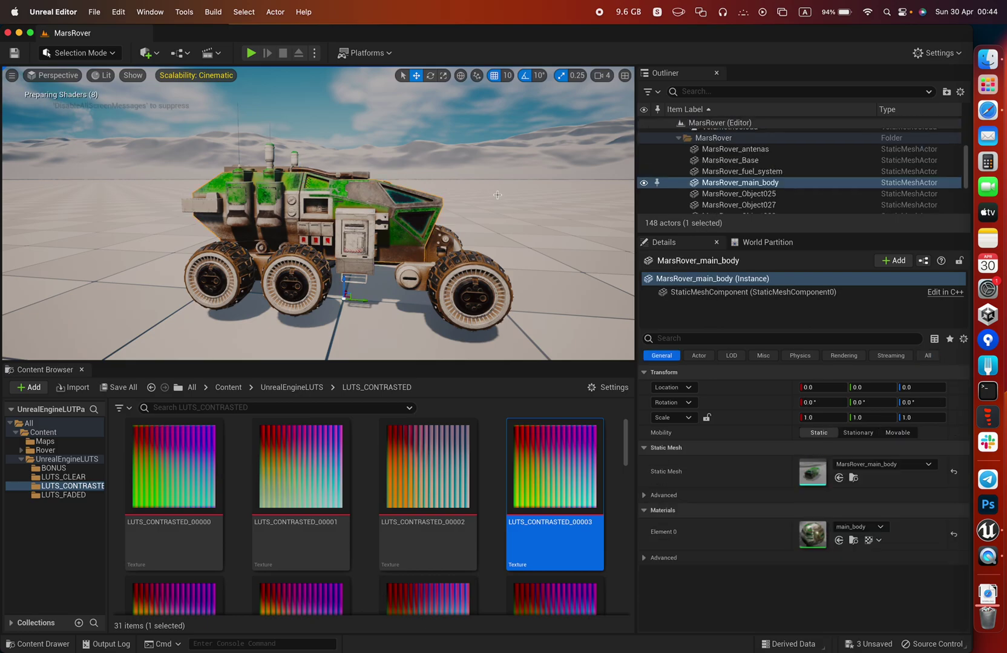
{"action": "left_click_drag", "start_coordinate": [404, 215], "coordinate": [497, 194], "text": "alt"}
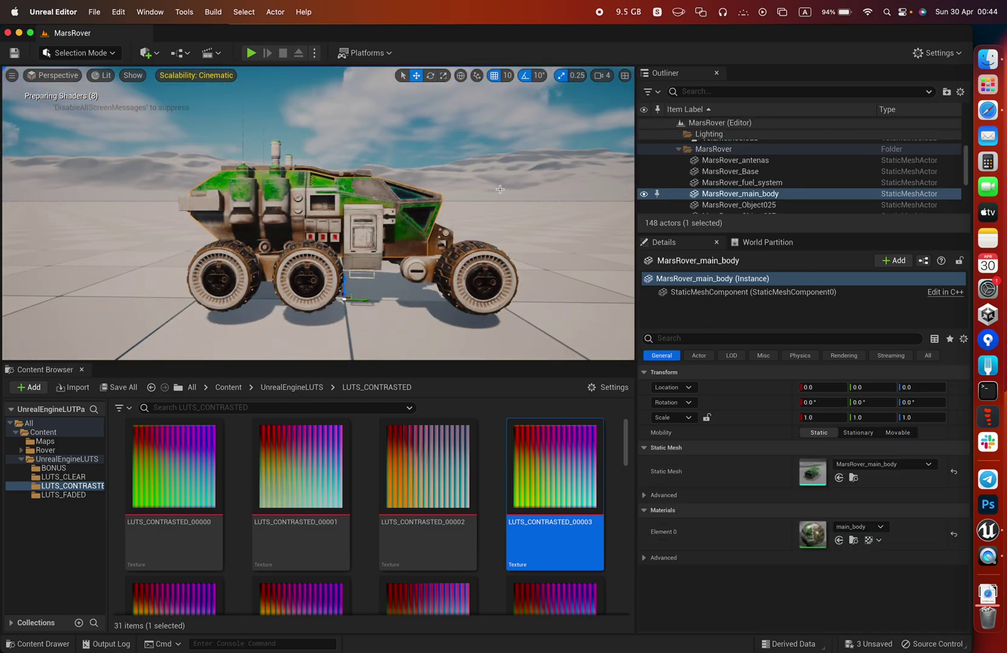
{"action": "left_click", "coordinate": [679, 149]}
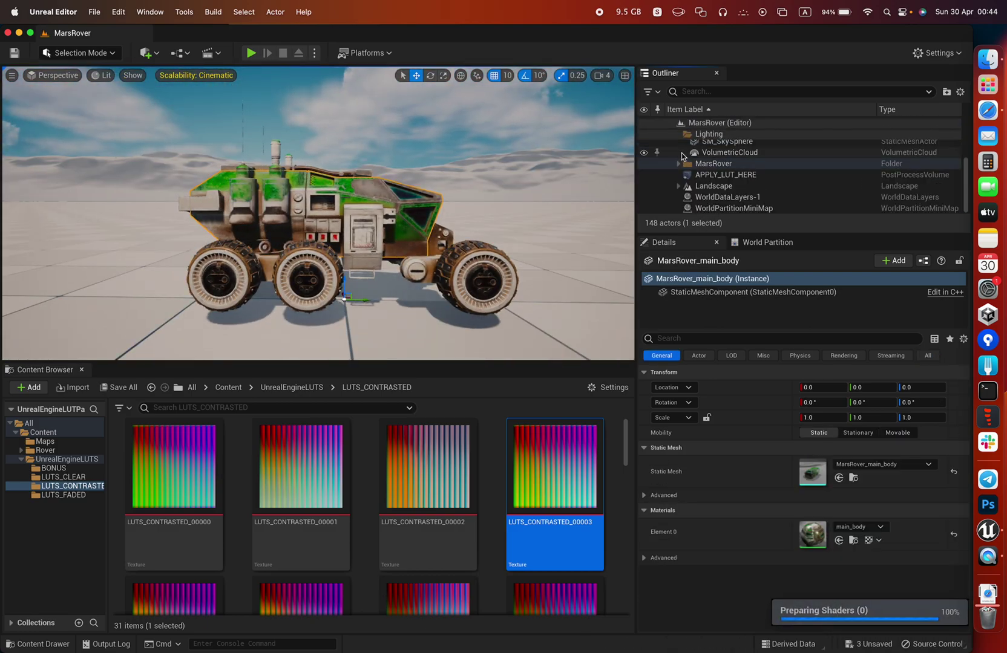
{"action": "left_click_drag", "start_coordinate": [450, 168], "coordinate": [335, 201], "text": "alt"}
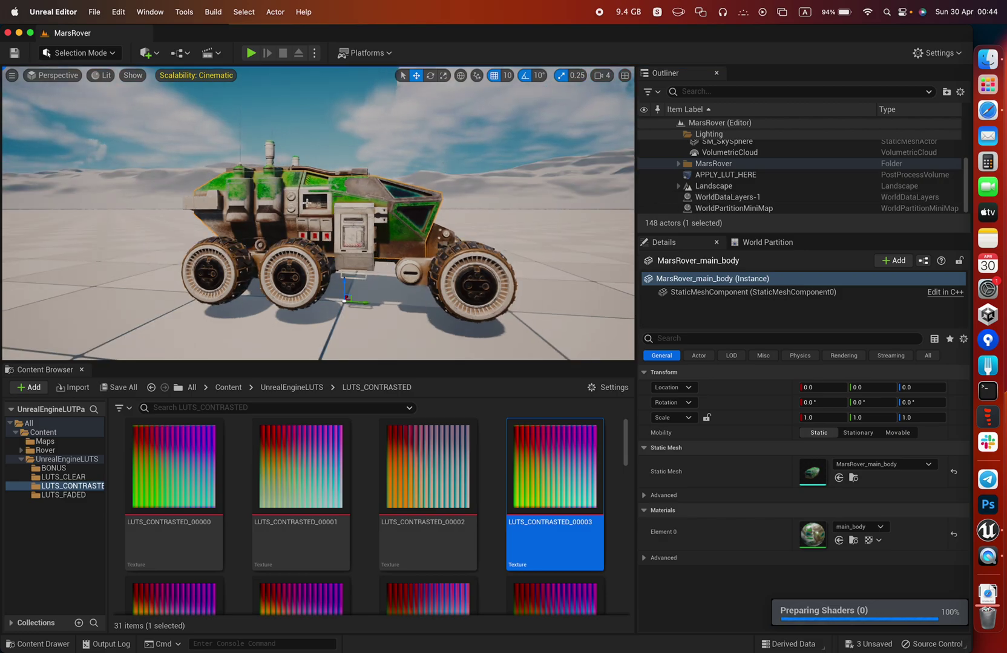
{"action": "left_click_drag", "start_coordinate": [387, 164], "coordinate": [351, 176], "text": "alt"}
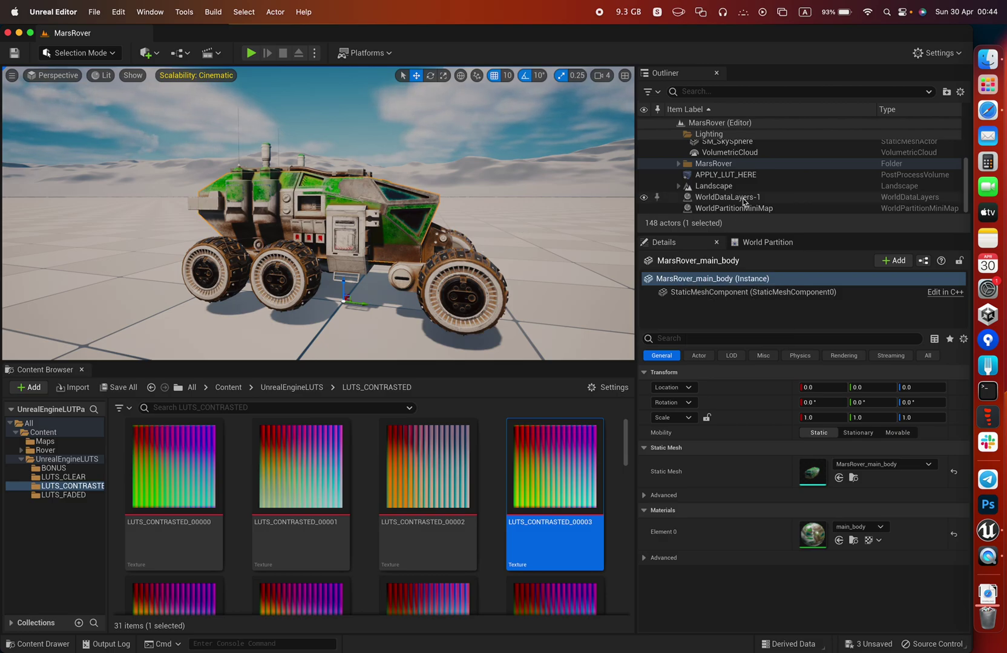
- Return to the APPLY_LUT_HERE volume and narrow its properties to those matching "LUT"
{"action": "left_click", "coordinate": [732, 175]}
{"action": "left_click", "coordinate": [695, 341]}
{"action": "type", "text": "LUT"}
{"action": "scroll", "coordinate": [745, 471], "scroll_direction": "down", "scroll_amount": 2}
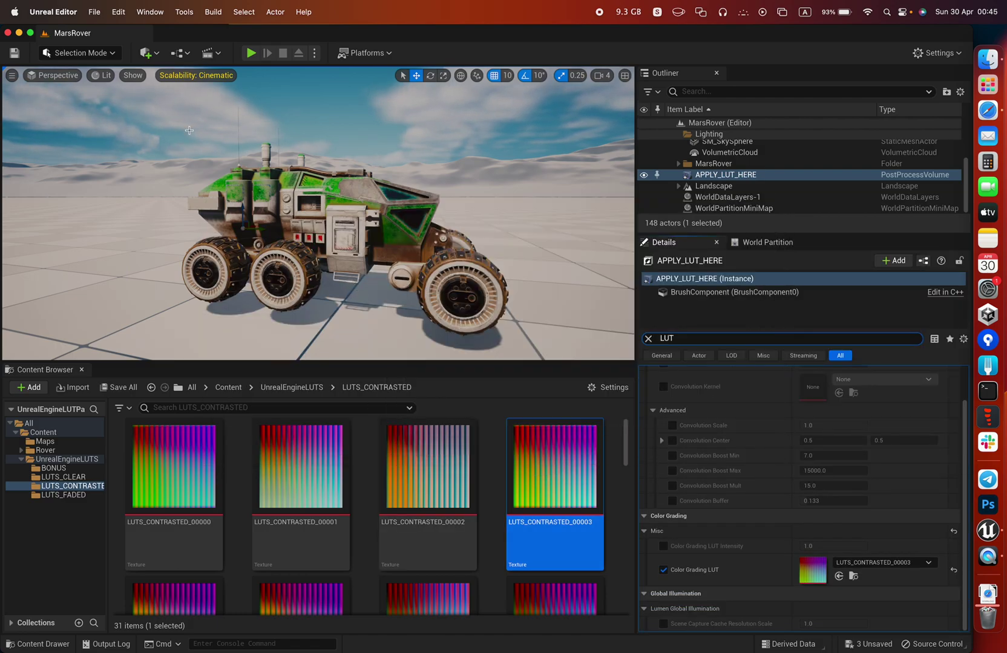
- Set the Color Grading LUT to LUTS_CLEAR_00001 from the LUTS_CLEAR folder and view the rover with it
{"action": "left_click", "coordinate": [54, 477]}
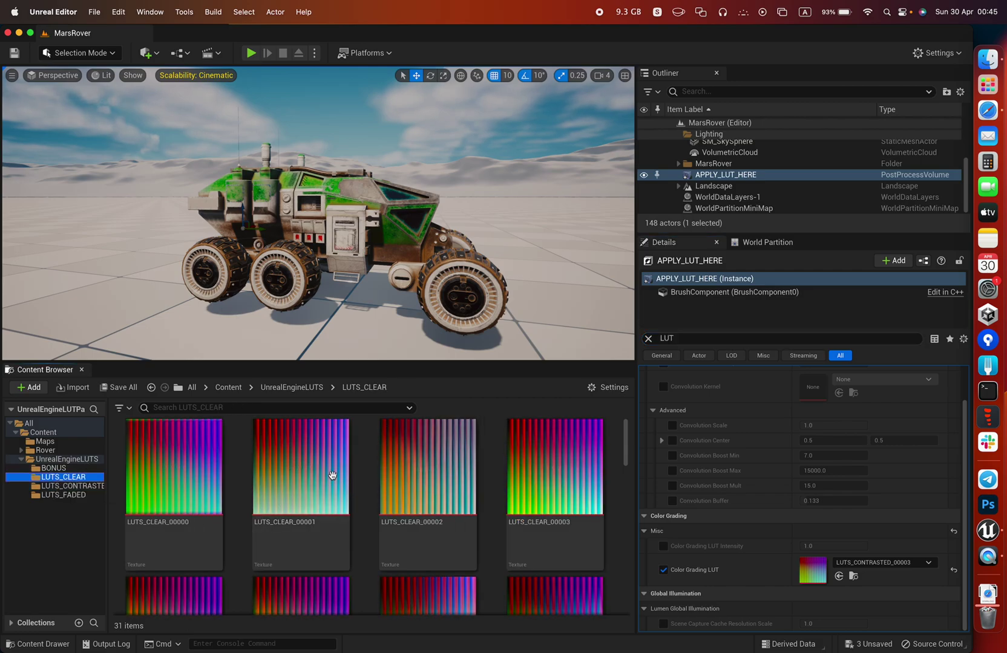
{"action": "left_click_drag", "start_coordinate": [333, 476], "coordinate": [813, 570]}
{"action": "left_click_drag", "start_coordinate": [450, 187], "coordinate": [435, 267], "text": "alt"}
{"action": "mouse_move", "coordinate": [397, 216]}
{"action": "left_mouse_down", "text": "alt"}
{"action": "mouse_move", "coordinate": [314, 218]}
{"action": "mouse_move", "coordinate": [404, 213]}
{"action": "left_mouse_up", "text": "alt"}
- Find the LUTS_CLEAR_00014 texture further down the LUTS_CLEAR folder and select it
{"action": "scroll", "coordinate": [438, 505], "scroll_direction": "down", "scroll_amount": 5}
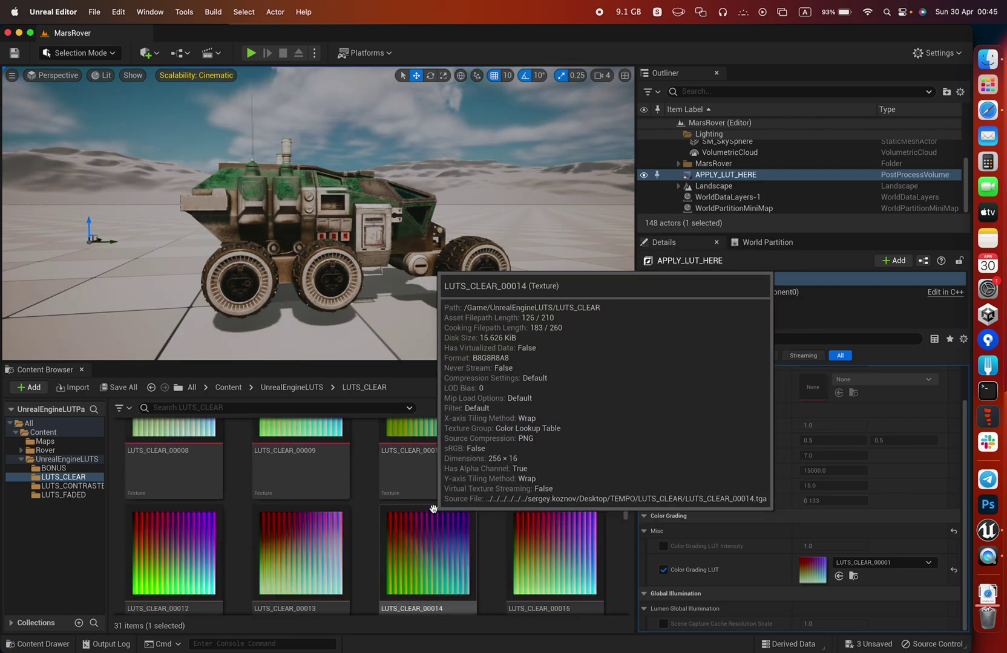
{"action": "left_click_drag", "start_coordinate": [439, 302], "coordinate": [363, 301], "text": "alt"}
{"action": "left_click", "coordinate": [431, 537]}
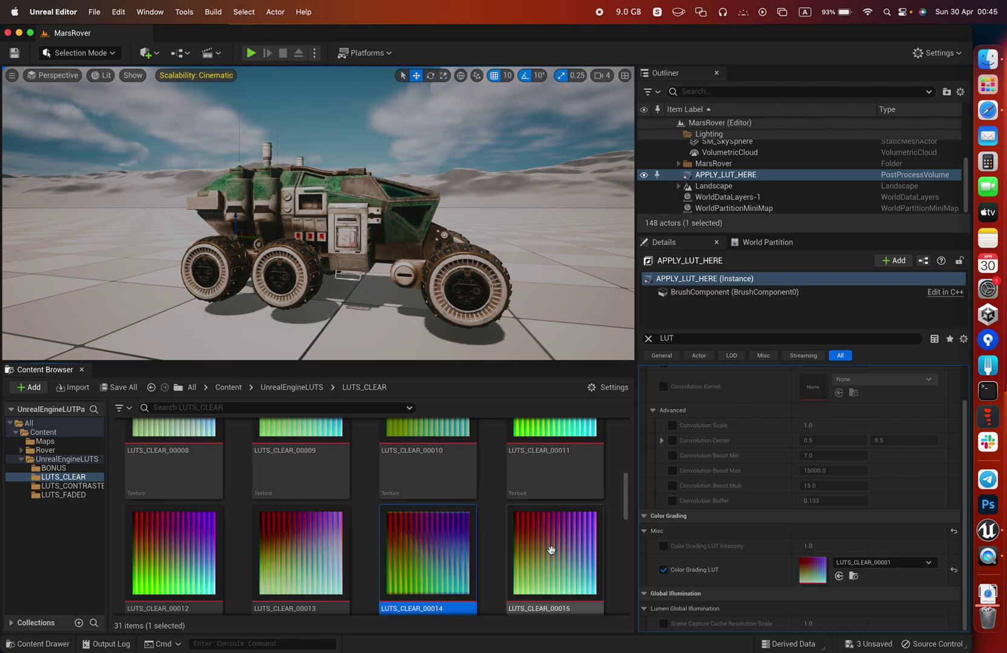
- Try LUTS_CLEAR_00014 and LUTS_CLEAR_00027 in turn as the volume's Color Grading LUT, viewing the rover with each
{"action": "left_click_drag", "start_coordinate": [446, 540], "coordinate": [852, 561]}
{"action": "mouse_move", "coordinate": [436, 210]}
{"action": "left_mouse_down", "text": "alt"}
{"action": "mouse_move", "coordinate": [242, 213]}
{"action": "mouse_move", "coordinate": [442, 216]}
{"action": "left_mouse_up", "text": "alt"}
{"action": "scroll", "coordinate": [525, 564], "scroll_direction": "down", "scroll_amount": 10}
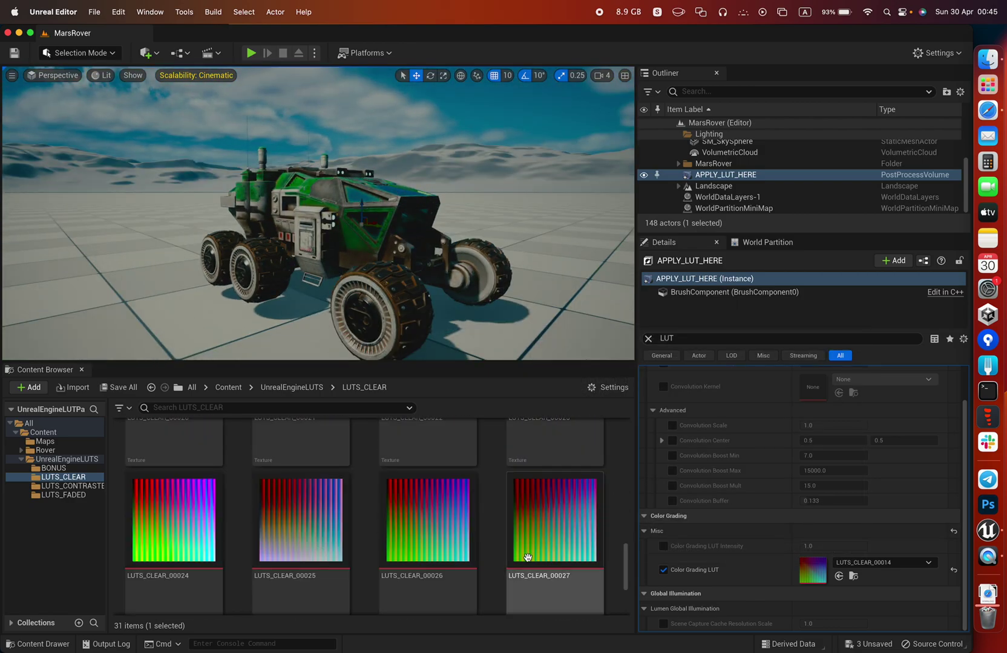
{"action": "left_click_drag", "start_coordinate": [539, 544], "coordinate": [816, 569]}
{"action": "mouse_move", "coordinate": [468, 195]}
{"action": "left_mouse_down", "text": "alt"}
{"action": "mouse_move", "coordinate": [424, 195]}
{"action": "mouse_move", "coordinate": [465, 196]}
{"action": "left_mouse_up", "text": "alt"}
- Set the Color Grading LUT to LUTS_CLEAR_00030 from the end of the folder and view the rover from the side
{"action": "scroll", "coordinate": [474, 500], "scroll_direction": "up", "scroll_amount": 1}
{"action": "scroll", "coordinate": [474, 500], "scroll_direction": "down", "scroll_amount": 3}
{"action": "left_click_drag", "start_coordinate": [474, 499], "coordinate": [813, 569]}
{"action": "left_click_drag", "start_coordinate": [449, 259], "coordinate": [484, 259], "text": "alt"}
- Set the Color Grading LUT to LUTS_CLEAR_00028 and view the rover with it
{"action": "left_click_drag", "start_coordinate": [186, 506], "coordinate": [761, 549]}
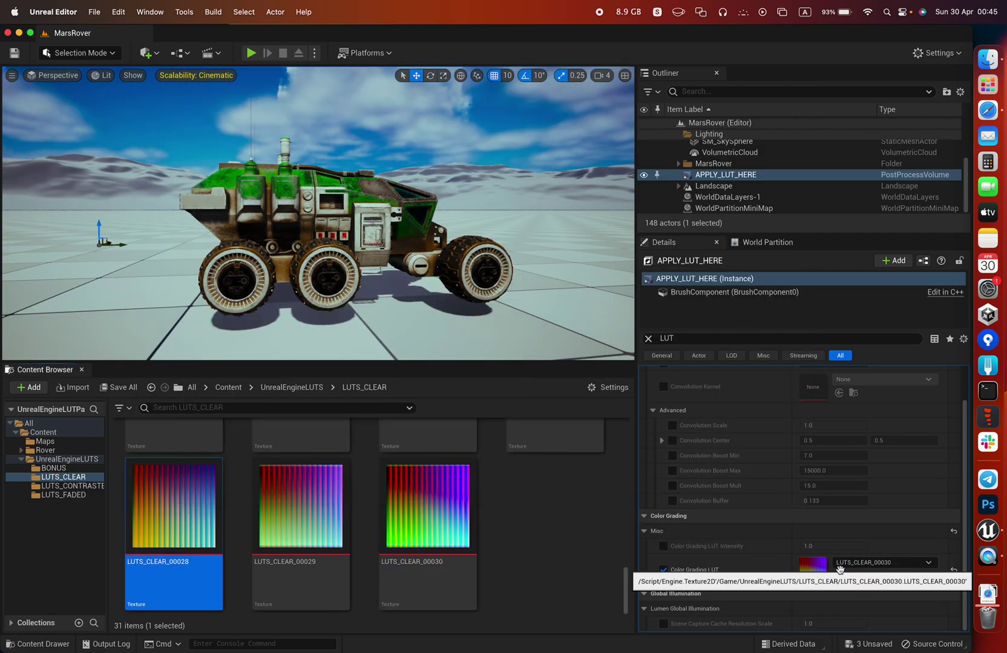
{"action": "left_click_drag", "start_coordinate": [189, 507], "coordinate": [871, 572]}
{"action": "left_click_drag", "start_coordinate": [268, 219], "coordinate": [418, 166], "text": "alt"}
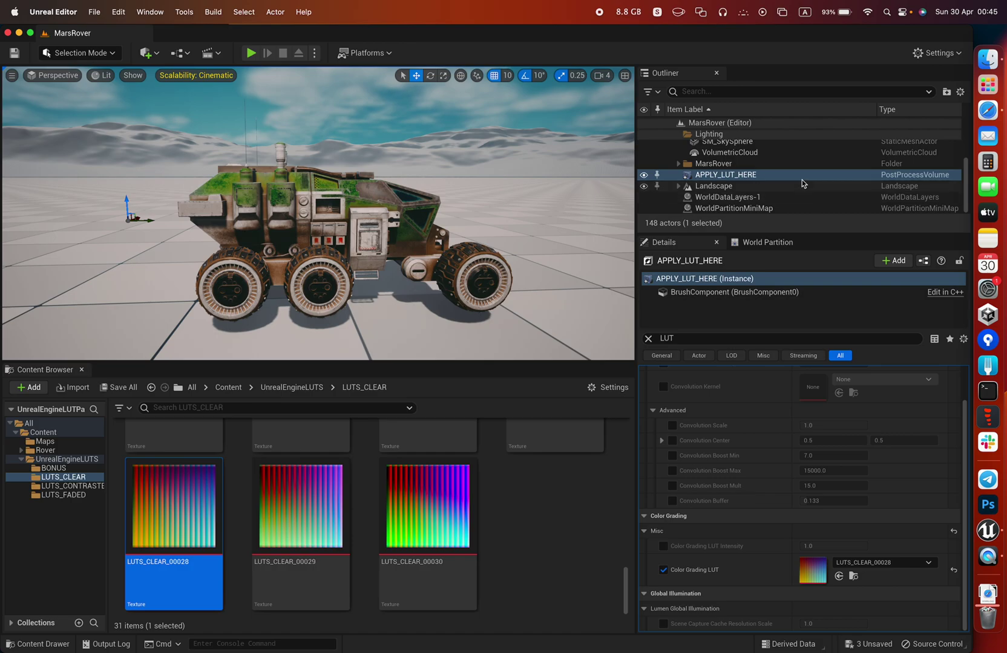
- Collapse the Lighting folder in the scene hierarchy and inspect the graded rover from several angles
{"action": "scroll", "coordinate": [801, 184], "scroll_direction": "up", "scroll_amount": 3}
{"action": "left_click", "coordinate": [679, 146]}
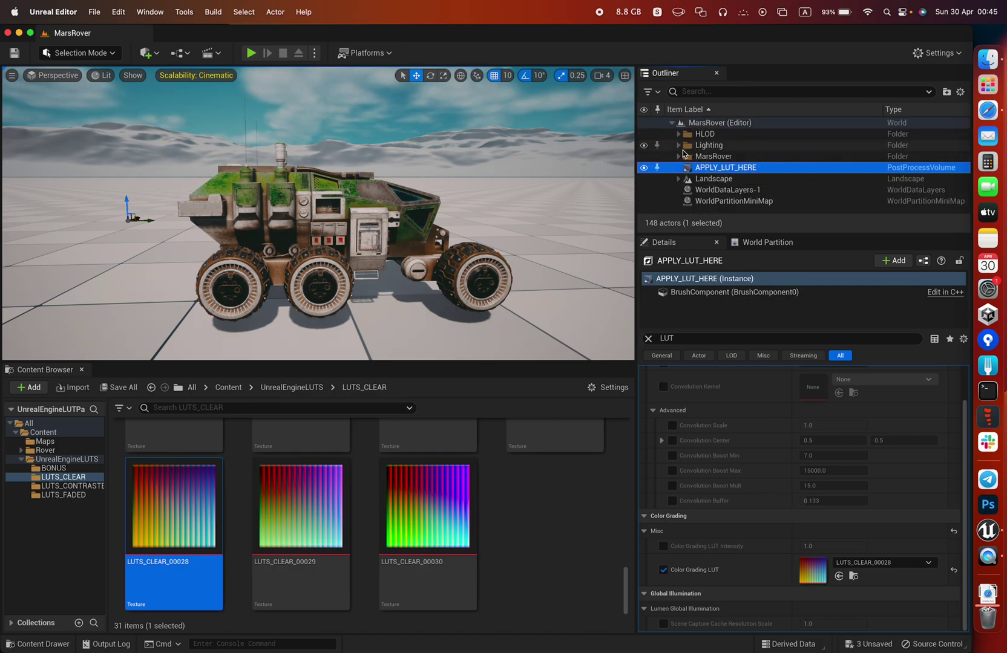
{"action": "left_click_drag", "start_coordinate": [401, 210], "coordinate": [496, 211], "text": "alt"}
{"action": "left_click_drag", "start_coordinate": [339, 208], "coordinate": [548, 201], "text": "alt"}
{"action": "left_click_drag", "start_coordinate": [400, 218], "coordinate": [473, 201], "text": "alt"}
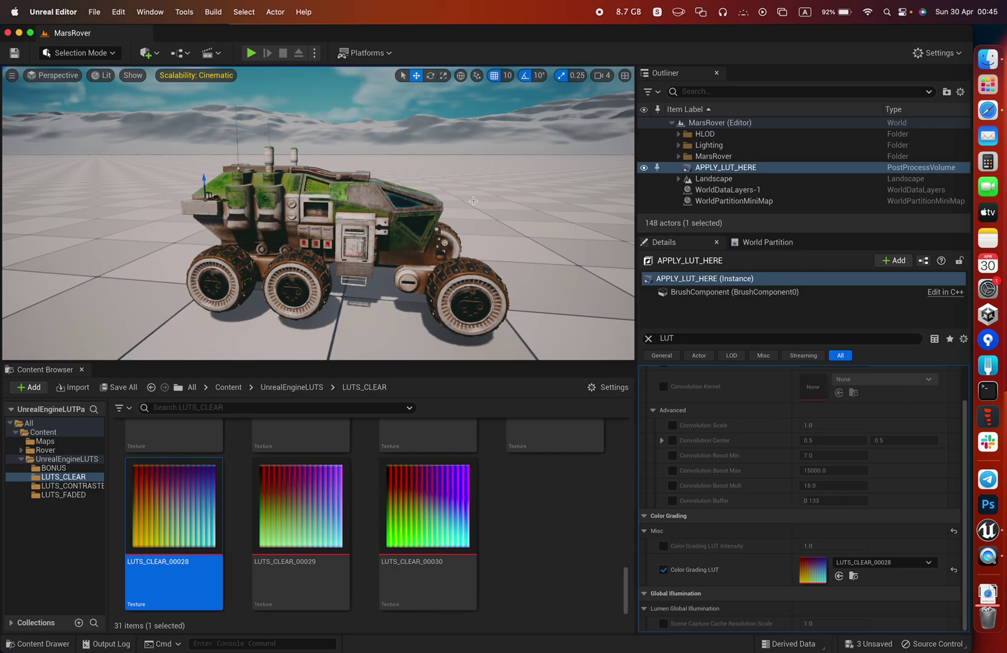
- Check the viewport's scalability quality settings, keeping the APPLY_LUT_HERE volume as the selected actor
{"action": "left_click", "coordinate": [197, 75]}
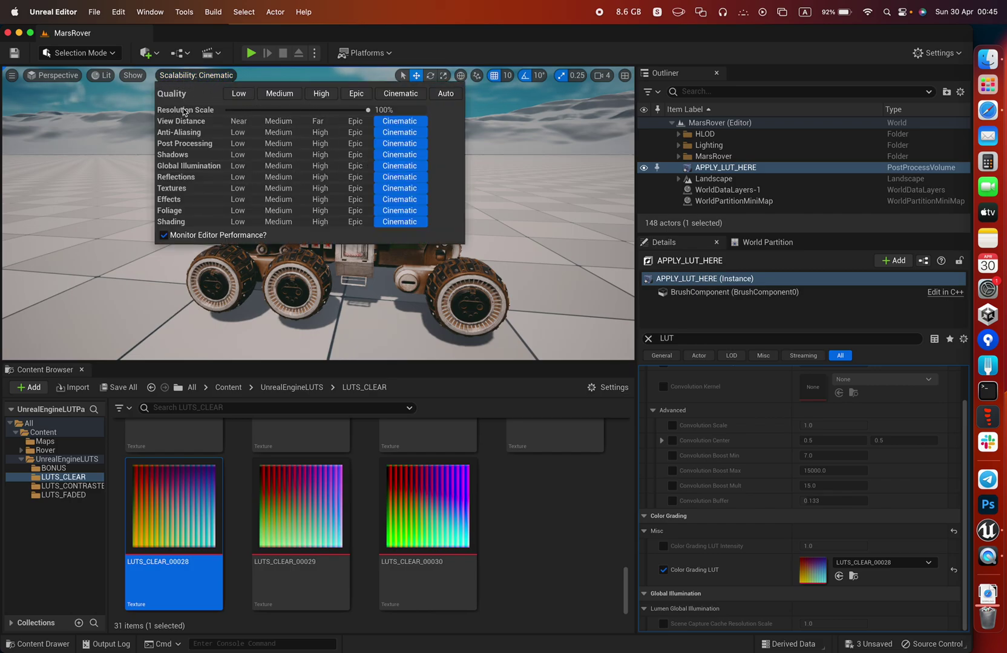
{"action": "left_click", "coordinate": [184, 78]}
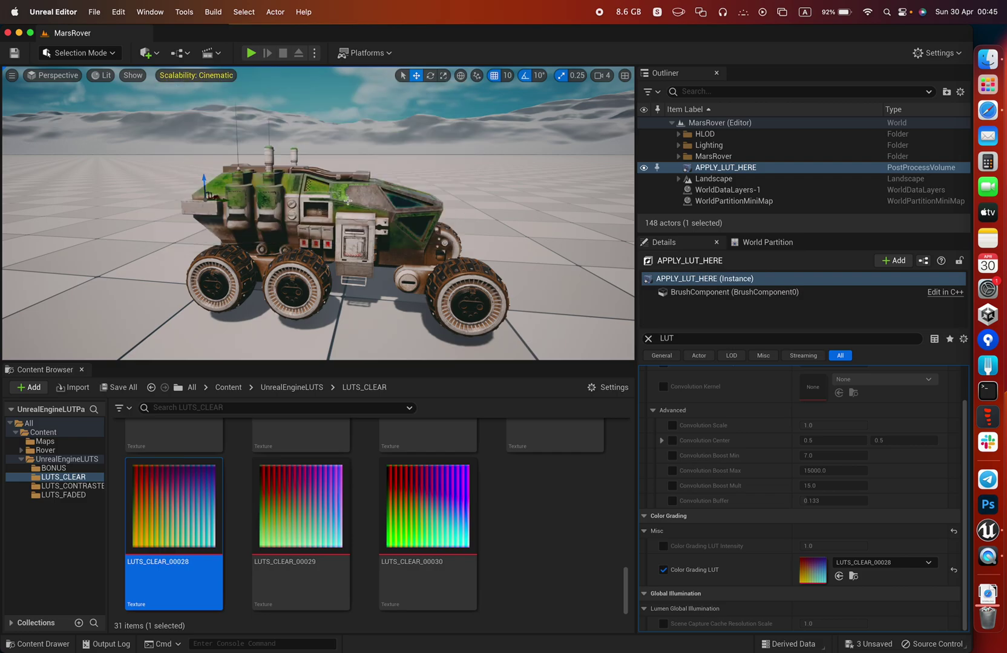
{"action": "mouse_move", "coordinate": [370, 199]}
{"action": "left_mouse_down", "text": "alt"}
{"action": "mouse_move", "coordinate": [303, 195]}
{"action": "mouse_move", "coordinate": [371, 182]}
{"action": "left_mouse_up", "text": "alt"}
{"action": "left_click", "coordinate": [516, 185]}
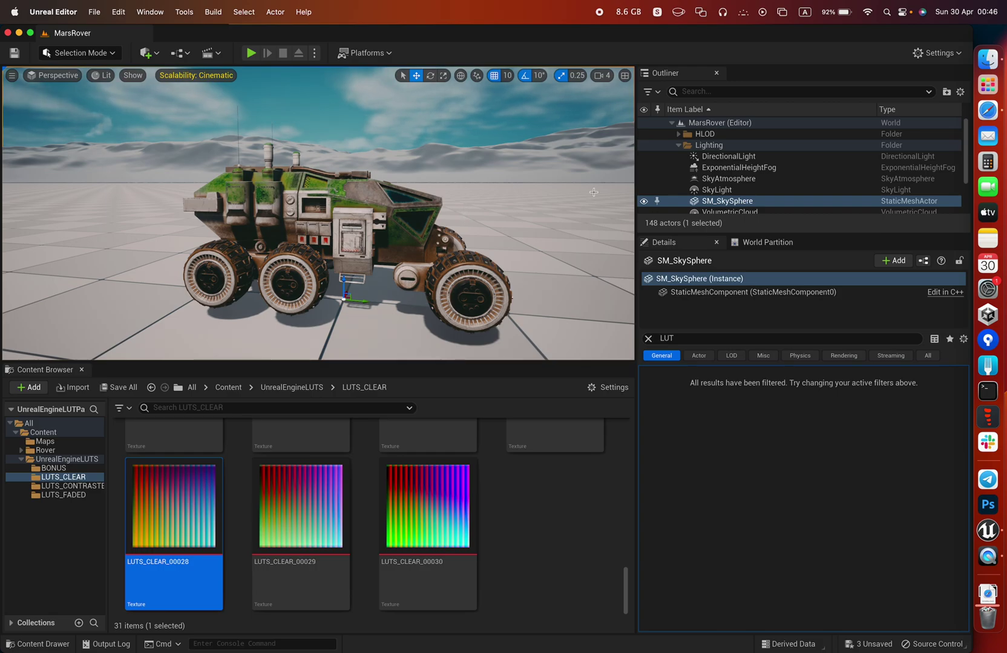
{"action": "scroll", "coordinate": [766, 185], "scroll_direction": "down", "scroll_amount": 3}
{"action": "left_click", "coordinate": [737, 187]}
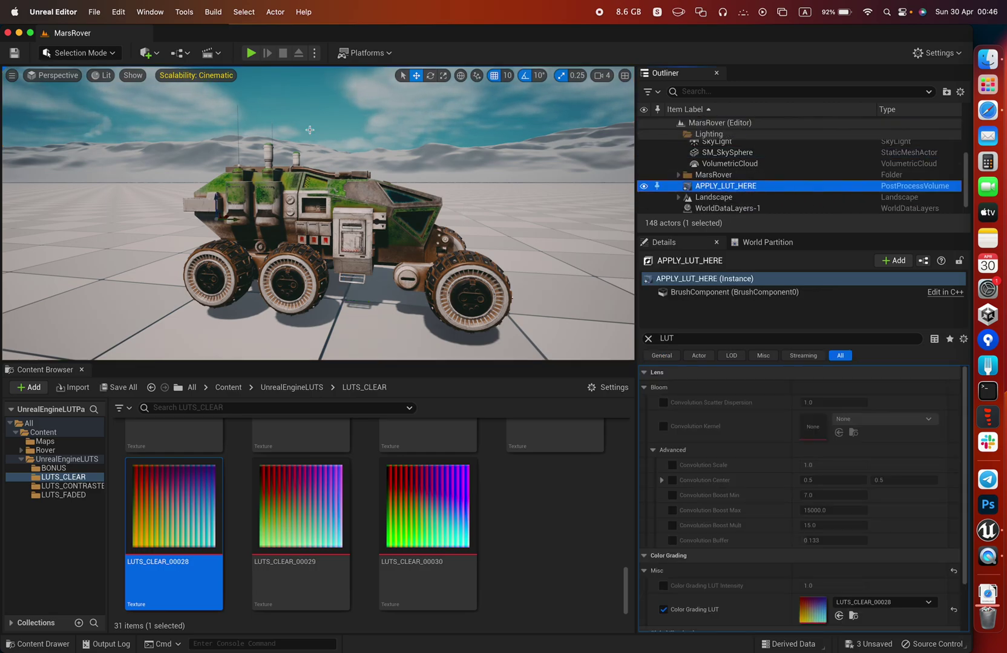
{"action": "left_click", "coordinate": [206, 77]}
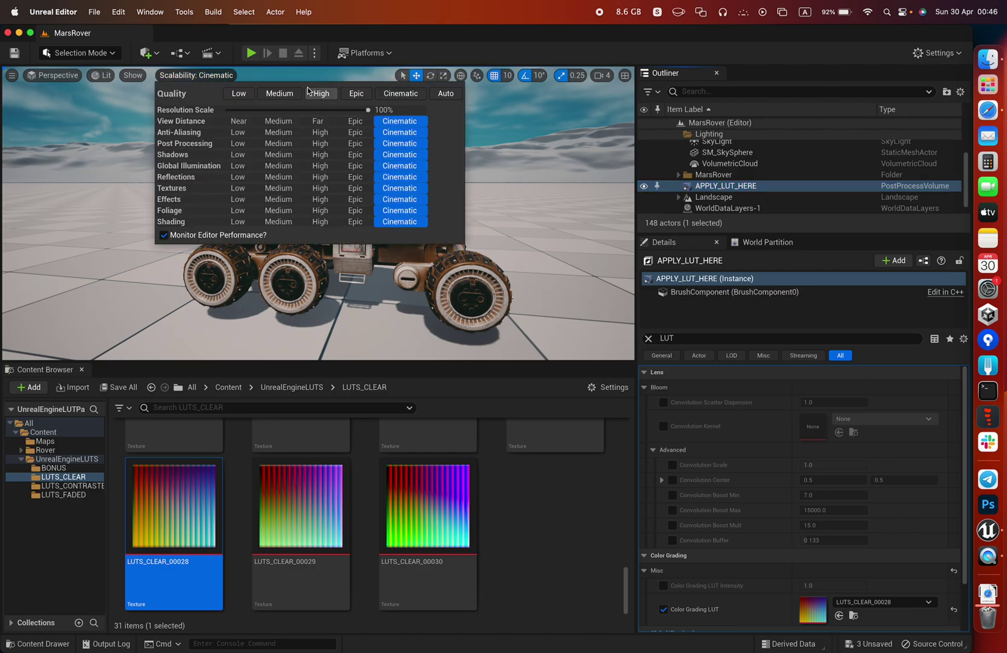
{"action": "left_click", "coordinate": [467, 56]}
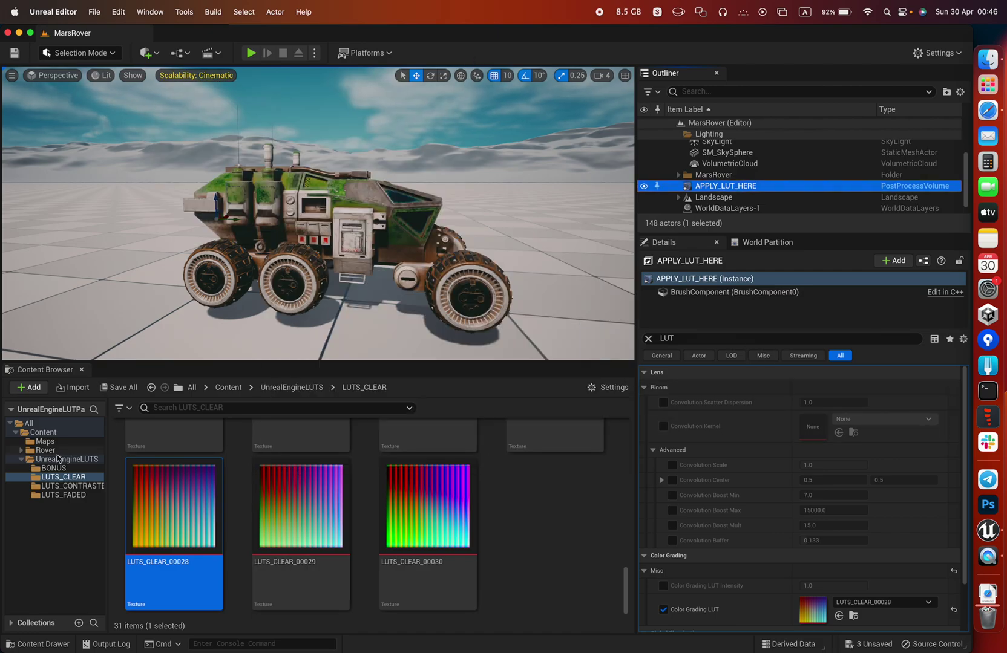
- Open the LUTS_CONTRASTED folder and set the Color Grading LUT to LUTS_CONTRASTED_00000
{"action": "left_click", "coordinate": [69, 469]}
{"action": "left_click", "coordinate": [66, 486]}
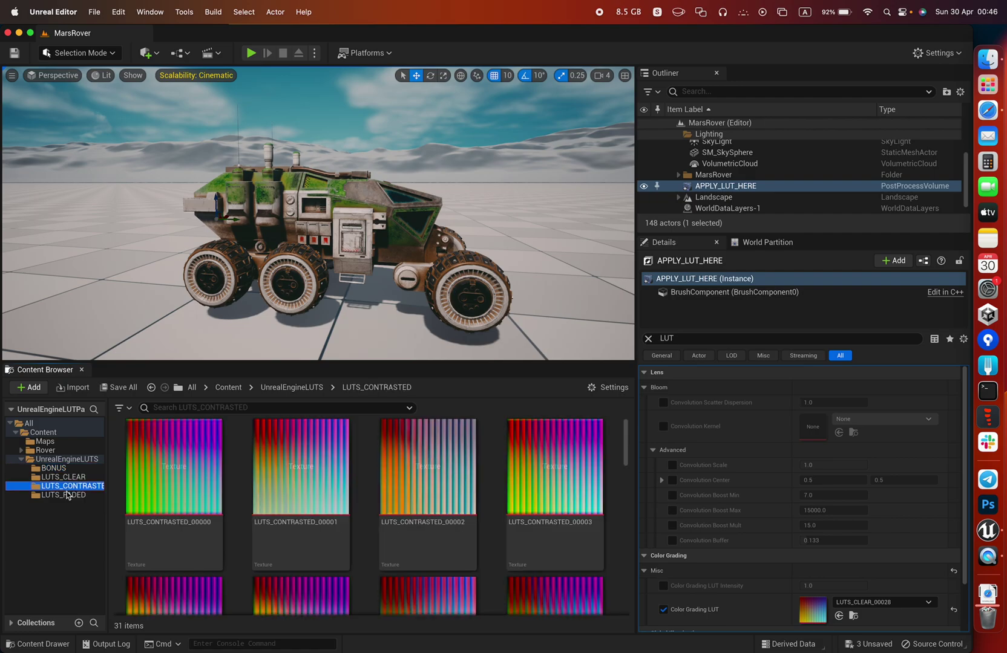
{"action": "left_click_drag", "start_coordinate": [187, 490], "coordinate": [838, 596]}
{"action": "left_click_drag", "start_coordinate": [552, 269], "coordinate": [520, 254], "text": "alt"}
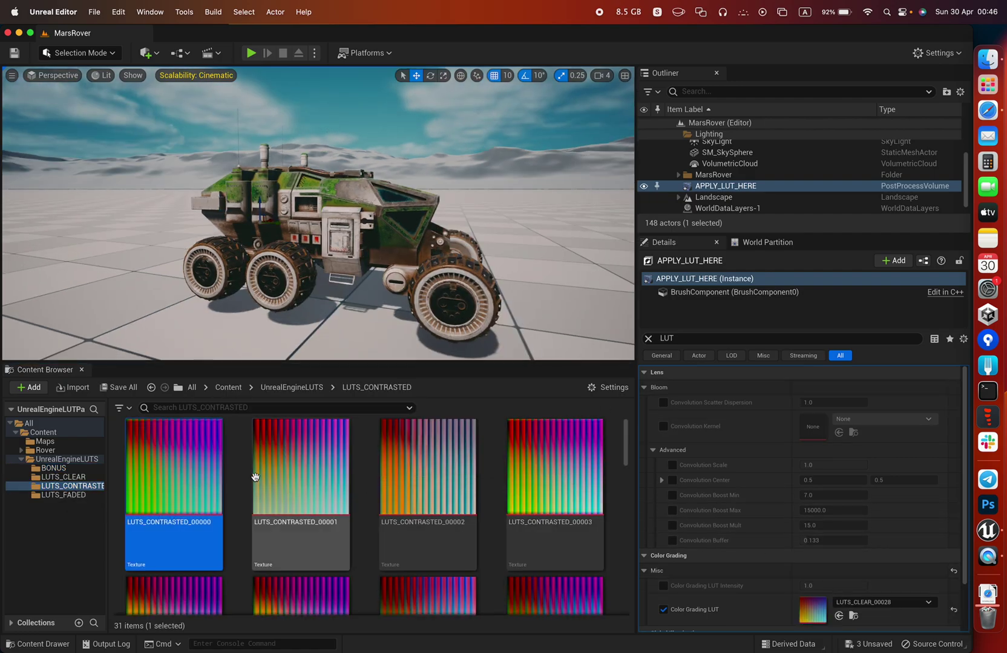
{"action": "left_click_drag", "start_coordinate": [158, 455], "coordinate": [848, 616]}
{"action": "mouse_move", "coordinate": [489, 231]}
{"action": "left_mouse_down", "text": "alt"}
{"action": "mouse_move", "coordinate": [375, 231]}
{"action": "mouse_move", "coordinate": [545, 231]}
{"action": "mouse_move", "coordinate": [487, 232]}
{"action": "left_mouse_up", "text": "alt"}
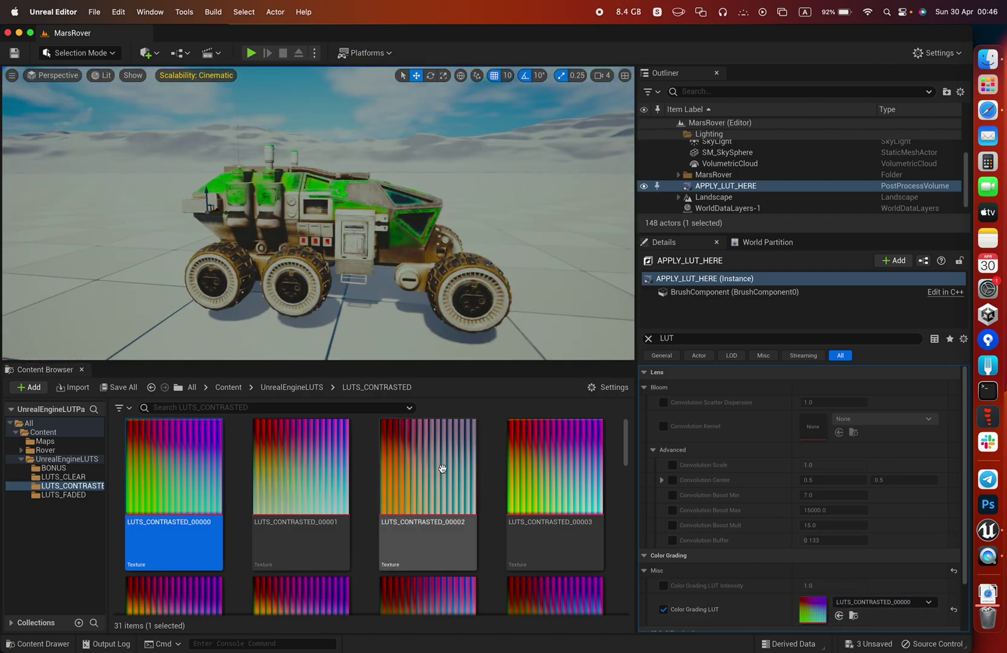
- Try LUTS_CONTRASTED_00002 and LUTS_CONTRASTED_00014 in turn as the Color Grading LUT, viewing the rover with the grading
{"action": "left_click_drag", "start_coordinate": [440, 467], "coordinate": [871, 606]}
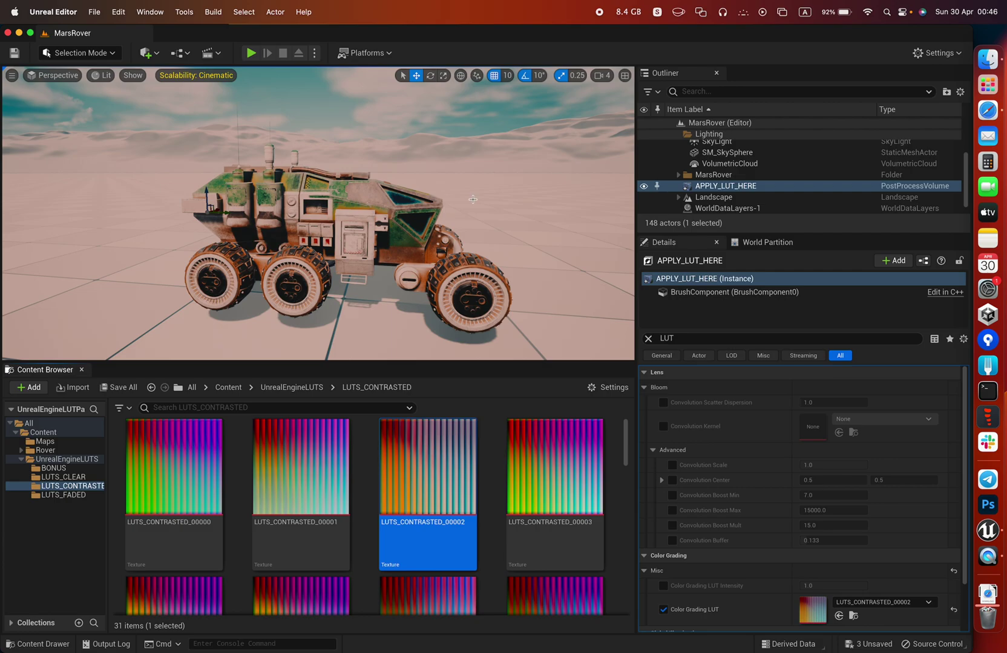
{"action": "left_click_drag", "start_coordinate": [470, 199], "coordinate": [450, 202]}
{"action": "scroll", "coordinate": [458, 525], "scroll_direction": "down", "scroll_amount": 5}
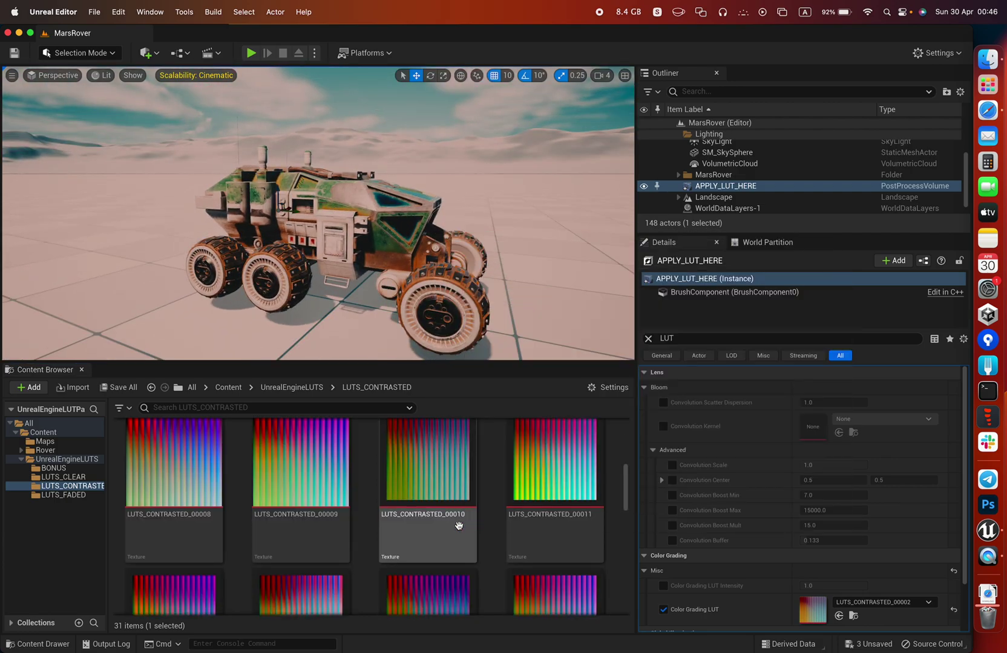
{"action": "scroll", "coordinate": [458, 525], "scroll_direction": "down", "scroll_amount": 2}
{"action": "left_click_drag", "start_coordinate": [457, 527], "coordinate": [847, 607]}
{"action": "left_click", "coordinate": [530, 290]}
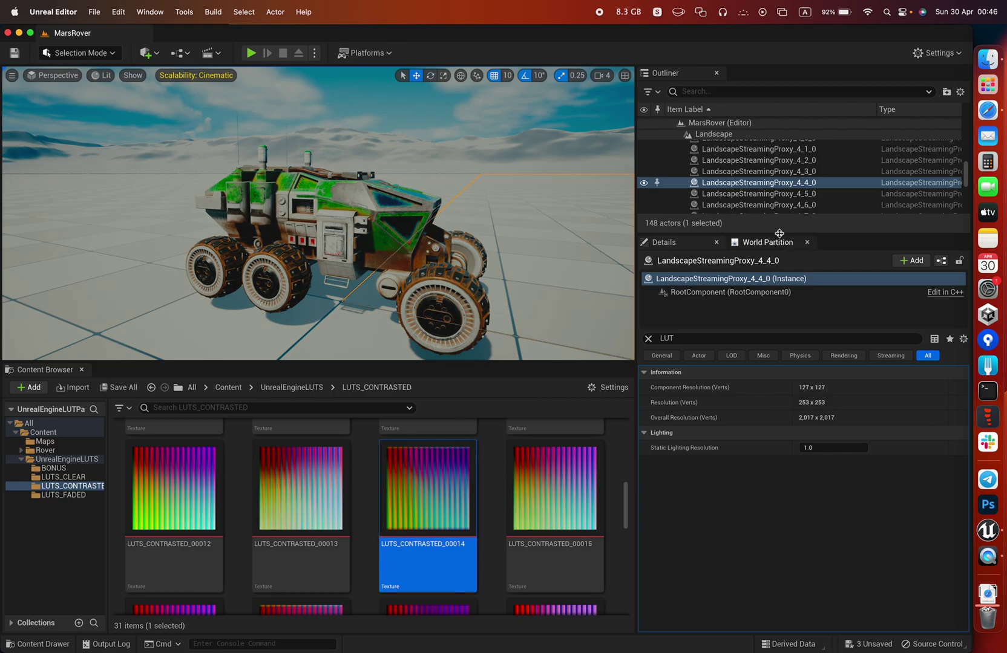
- Collapse the Lighting folder in the scene hierarchy and reselect the APPLY_LUT_HERE volume
{"action": "scroll", "coordinate": [689, 173], "scroll_direction": "up", "scroll_amount": 10}
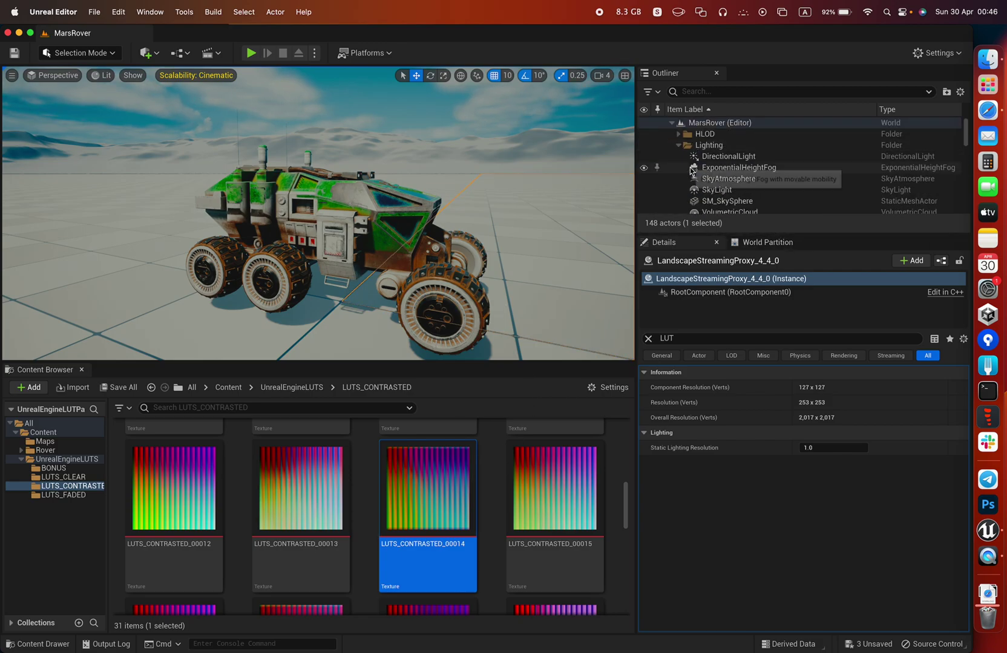
{"action": "left_click", "coordinate": [677, 146]}
{"action": "left_click", "coordinate": [717, 168]}
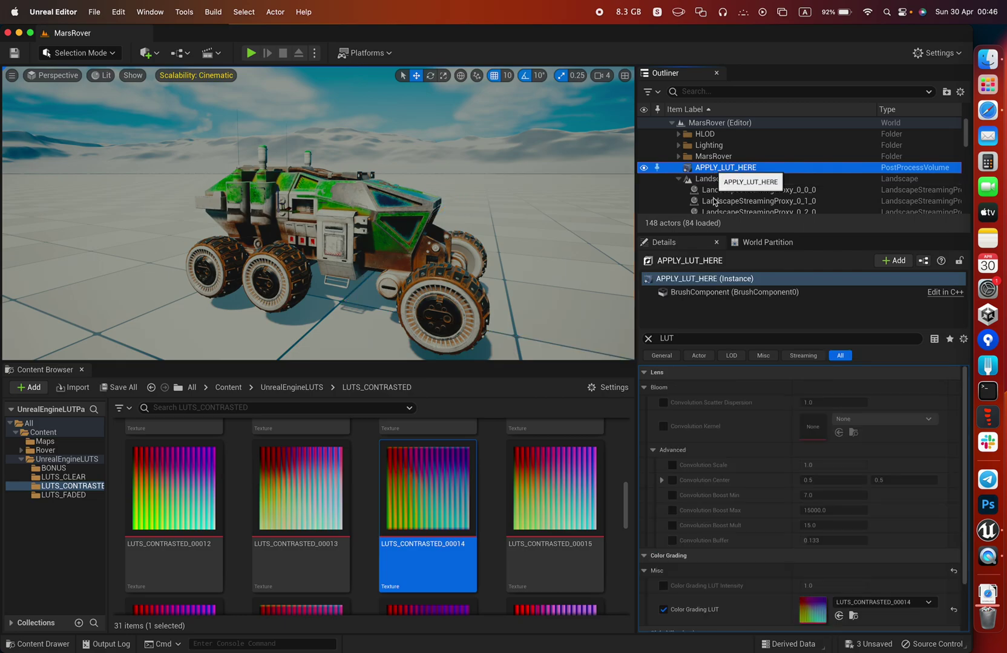
- Set the Color Grading LUT to LUTS_CONTRASTED_00023, view the rover with it and save the level
{"action": "scroll", "coordinate": [443, 506], "scroll_direction": "down", "scroll_amount": 4}
{"action": "left_click_drag", "start_coordinate": [537, 516], "coordinate": [886, 625]}
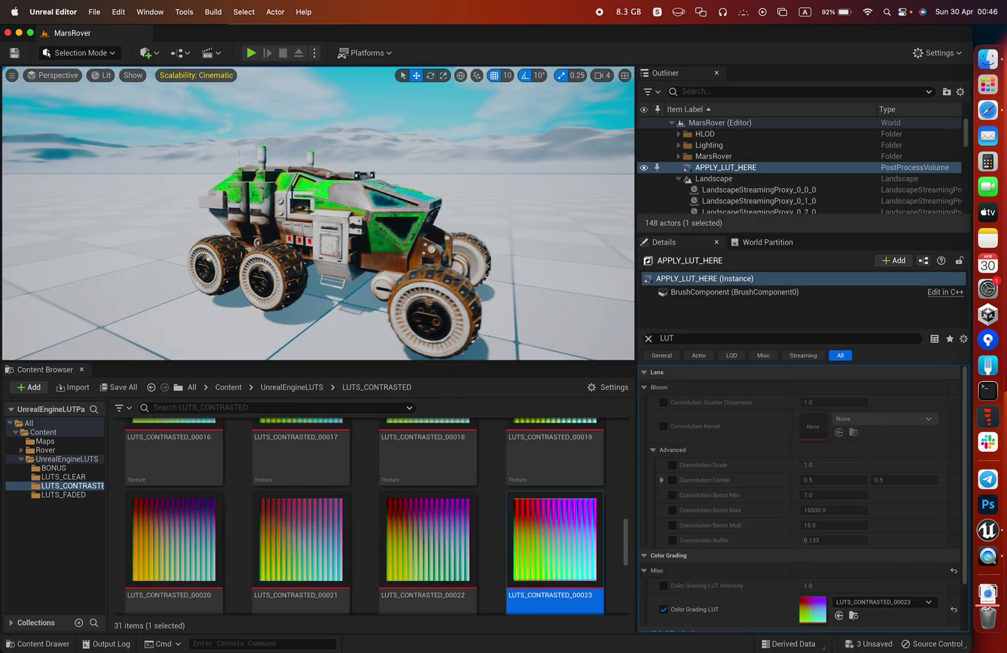
{"action": "left_click_drag", "start_coordinate": [363, 201], "coordinate": [519, 201], "text": "alt"}
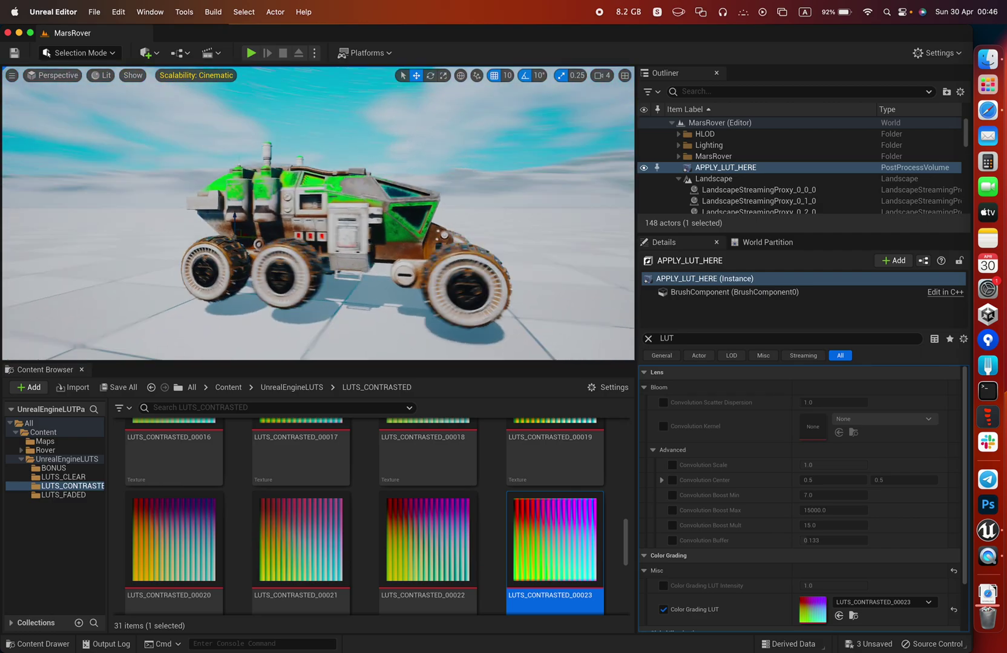
{"action": "key", "text": "super+s"}
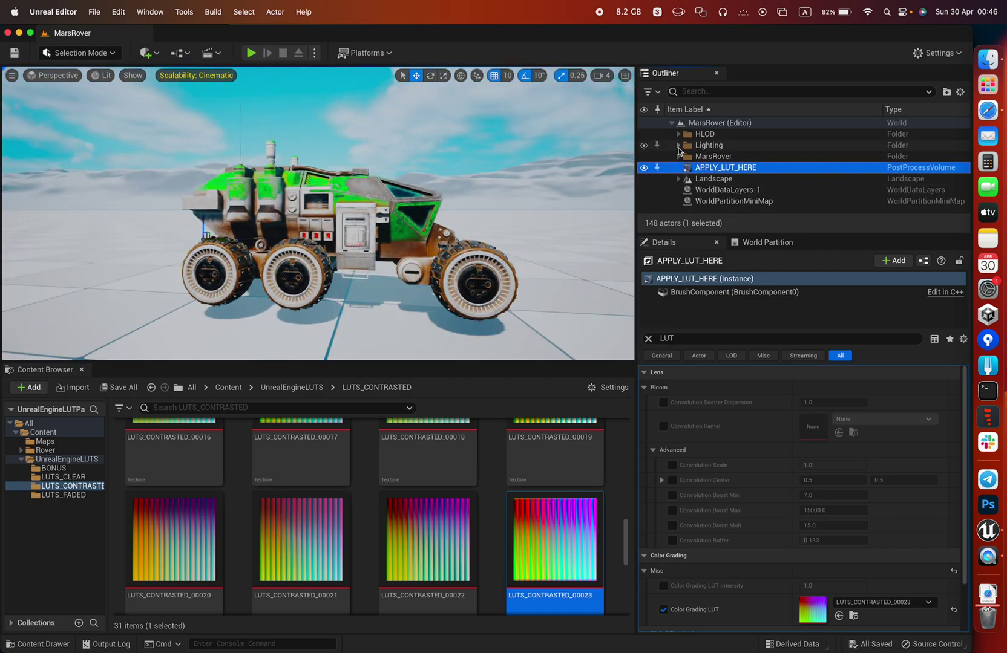
- Select the DirectionalLight in the Lighting folder and switch its visibility off and back on
{"action": "left_click", "coordinate": [677, 145]}
{"action": "left_click", "coordinate": [735, 156]}
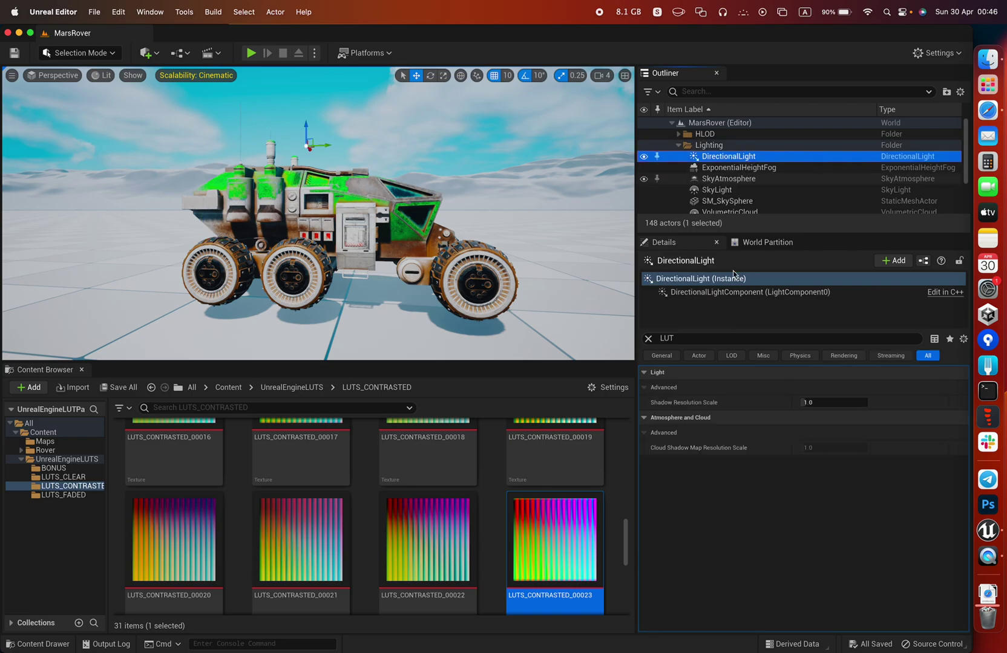
{"action": "left_click", "coordinate": [643, 156]}
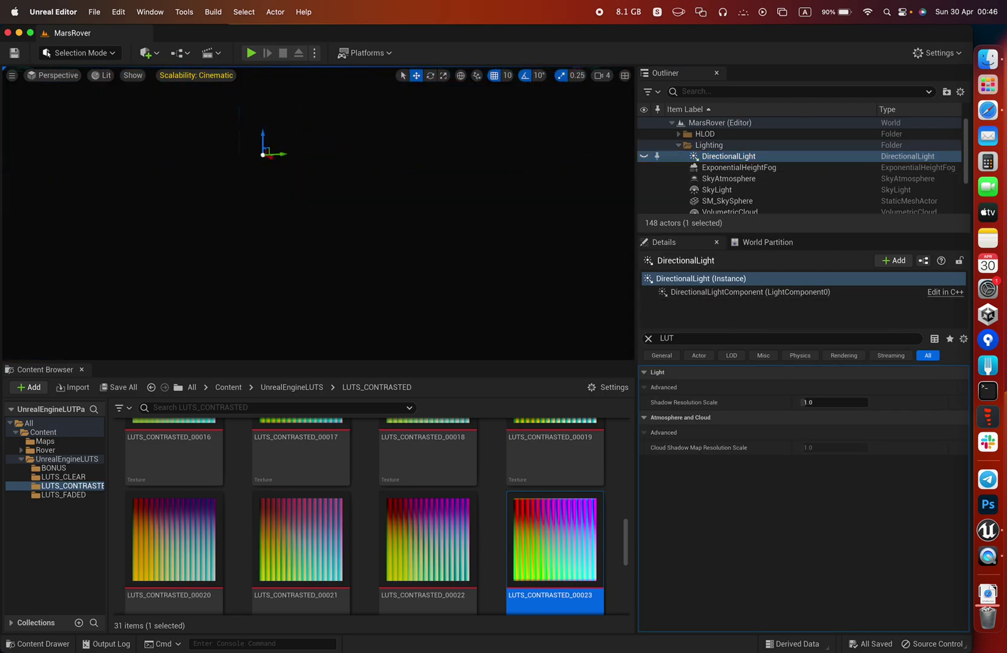
{"action": "left_click", "coordinate": [643, 156]}
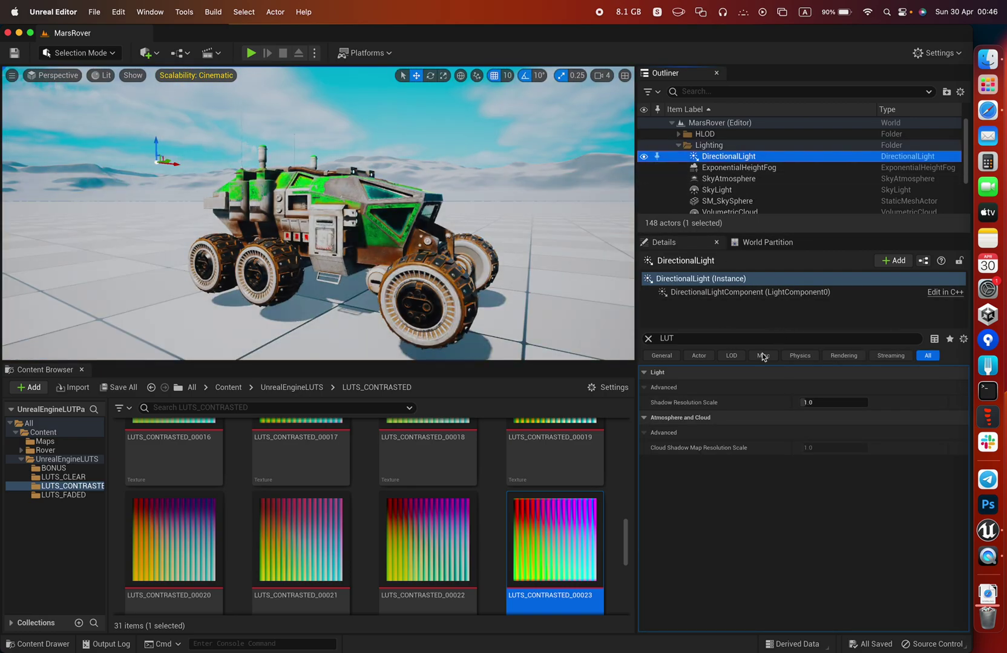
- Clear the LUT property filter and lower the directional light's intensity to about 0.3 lux
{"action": "left_click", "coordinate": [648, 339]}
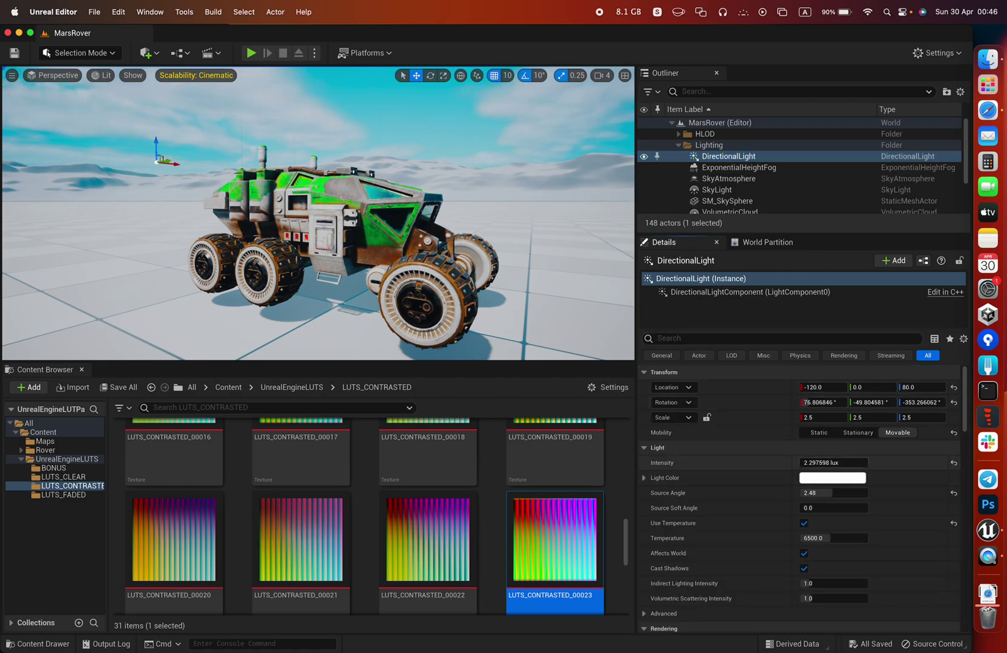
{"action": "left_click_drag", "start_coordinate": [833, 463], "coordinate": [805, 463]}
{"action": "left_click_drag", "start_coordinate": [387, 212], "coordinate": [411, 212], "text": "alt"}
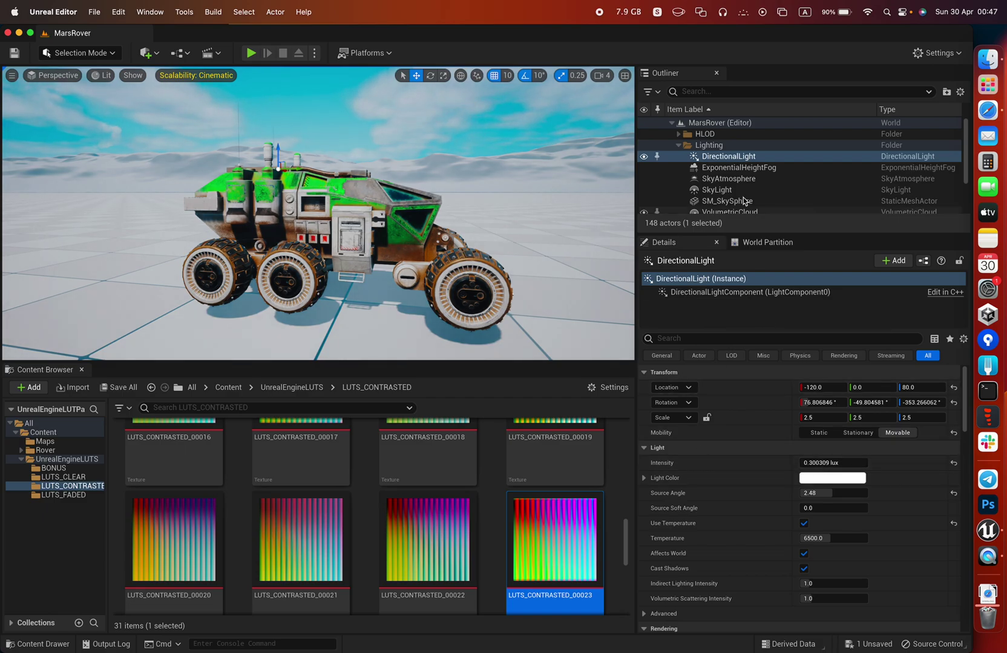
- Review the ExponentialHeightFog and SkyAtmosphere properties and look at the rover from its front corner
{"action": "left_click", "coordinate": [728, 169]}
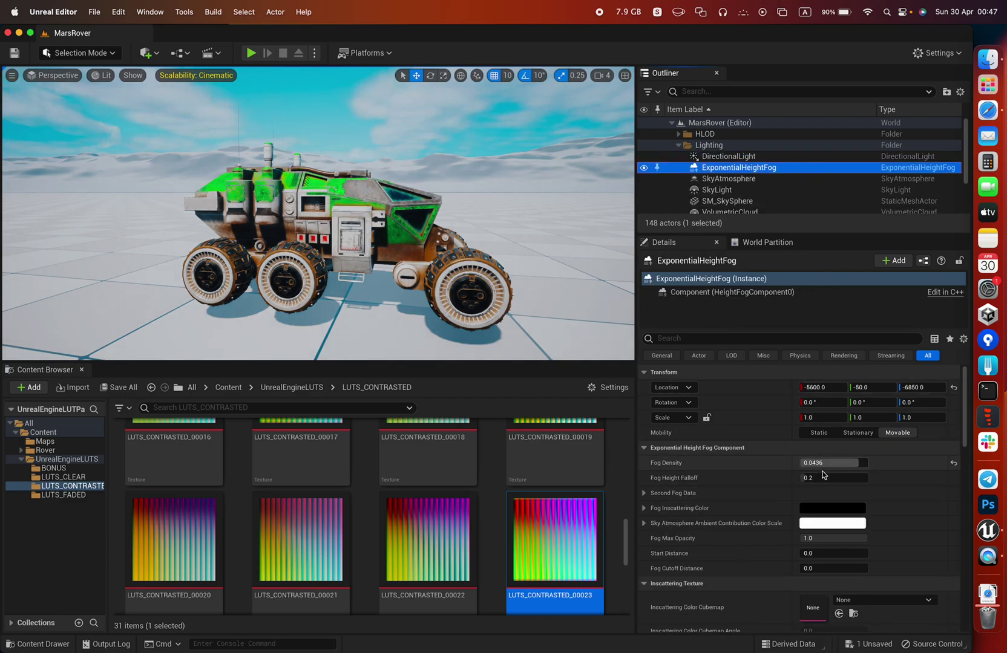
{"action": "left_click", "coordinate": [722, 180]}
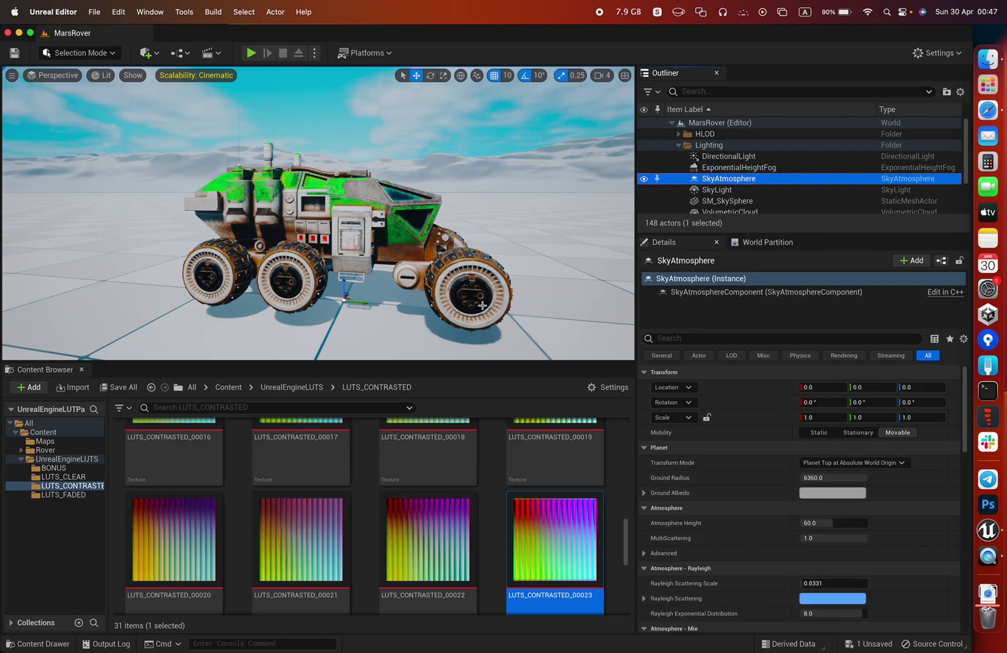
{"action": "left_click_drag", "start_coordinate": [481, 303], "coordinate": [401, 275], "text": "alt"}
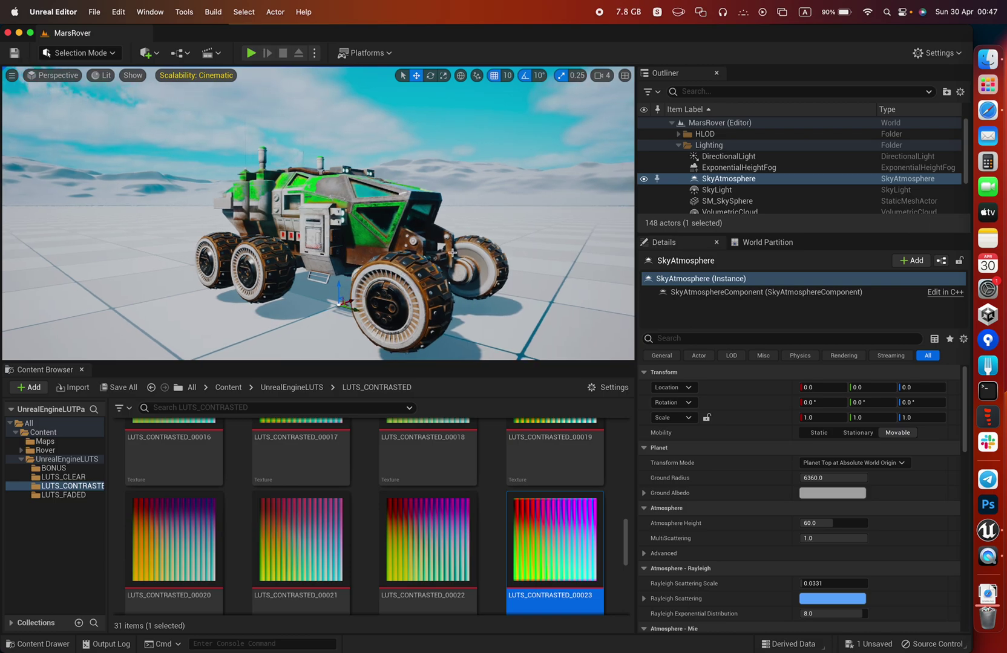